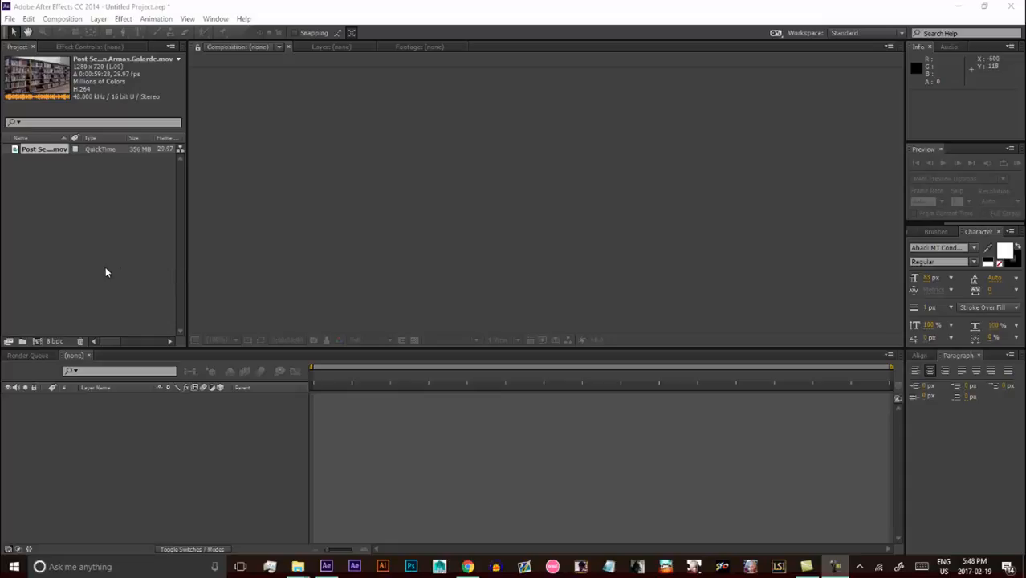
Create a composition from the imported QuickTime video by adding it to the empty timeline
left_click(52, 164)
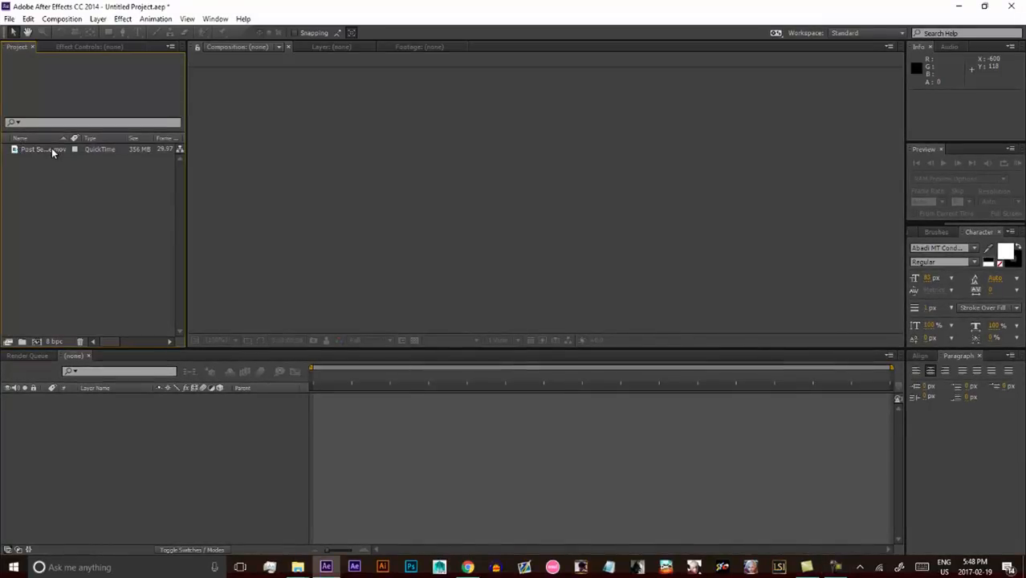
left_click_drag(52, 149, 150, 413)
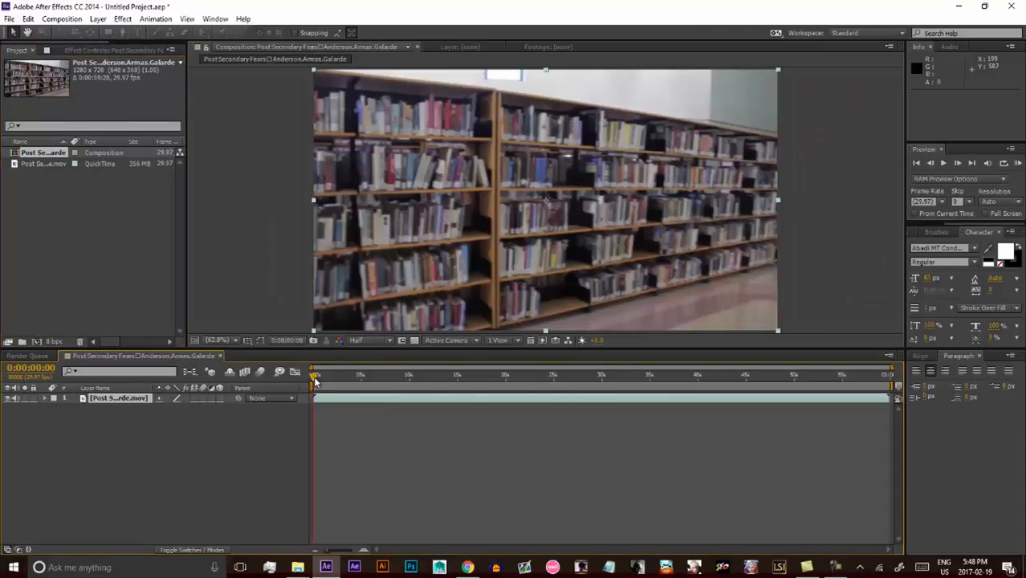
left_click_drag(315, 379, 312, 380)
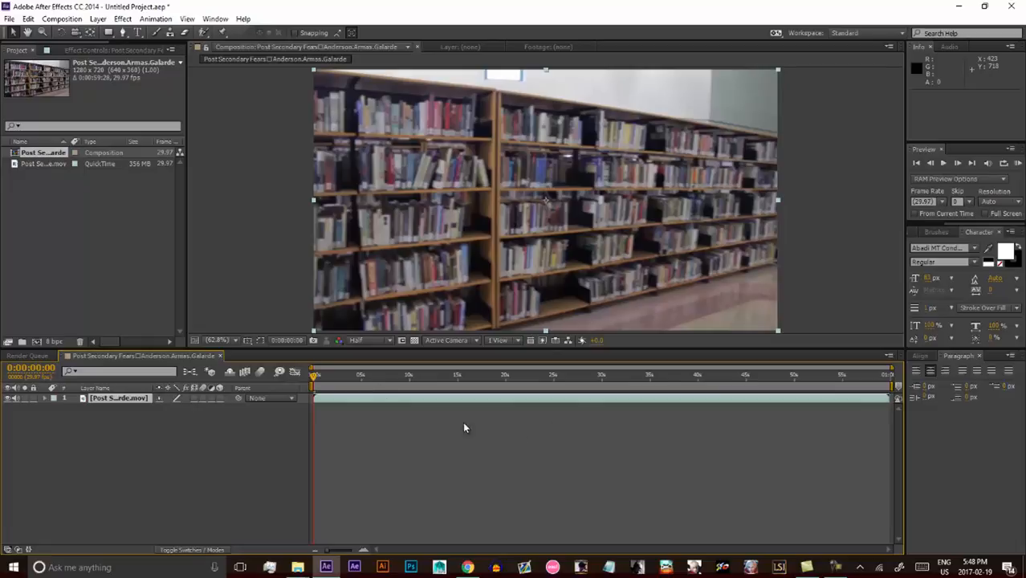
Expand the video layer's Transform properties in the timeline
left_click(43, 397)
left_click(55, 418)
left_click(54, 417)
left_click(54, 409)
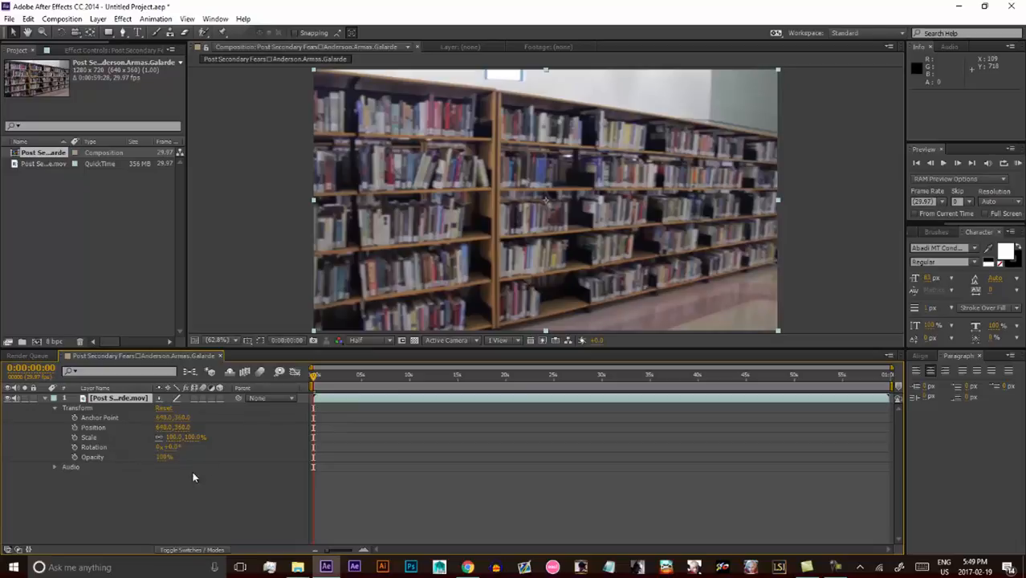
Try shifting the video layer's horizontal anchor point to about 992, and undo the change
left_click_drag(162, 417, 351, 416)
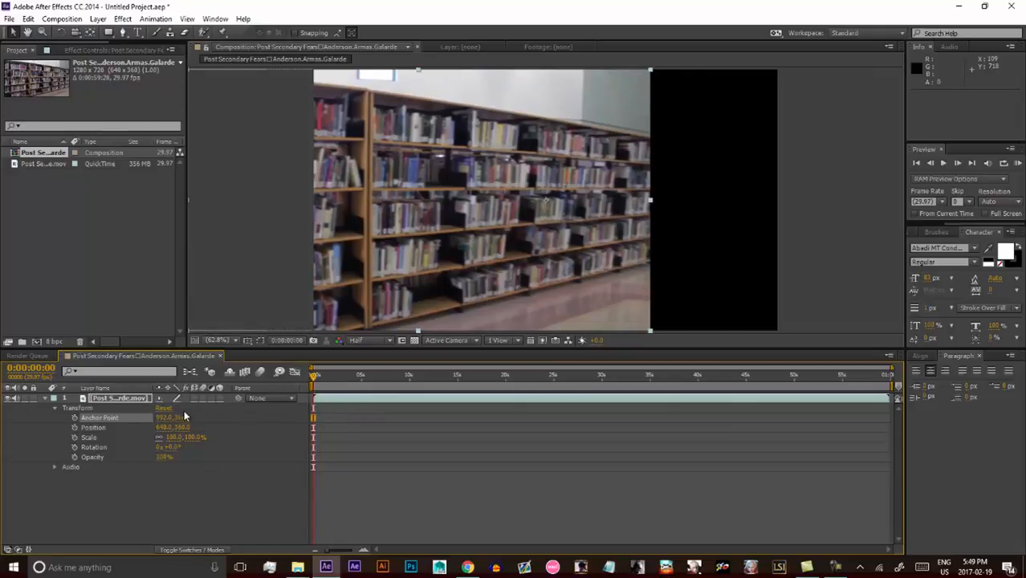
key("ctrl+z")
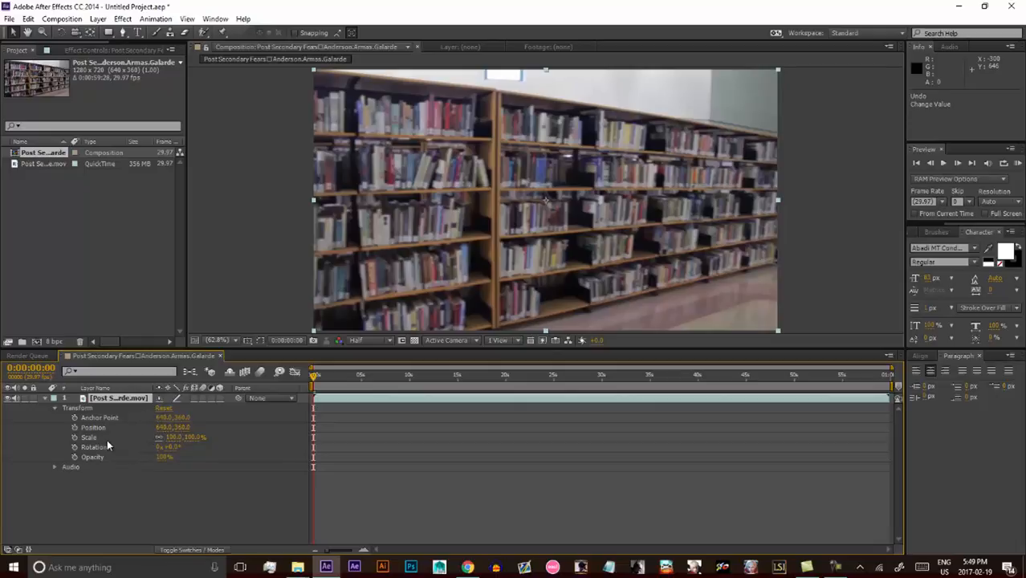
Try moving the layer through its horizontal and vertical Position values and freely in the composition view, undoing each move
left_click_drag(165, 427, 125, 415)
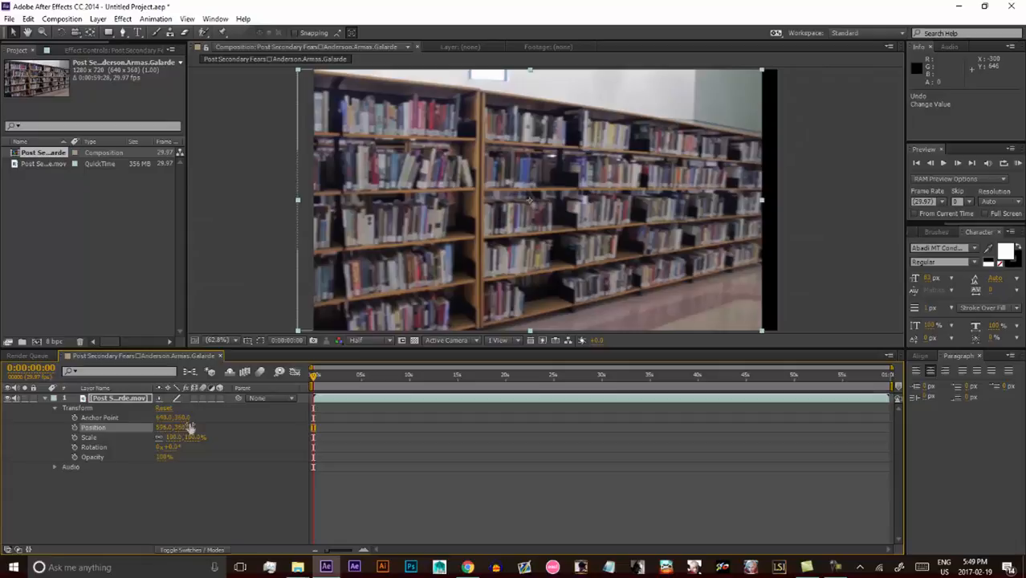
key("ctrl+z")
left_click_drag(183, 427, 416, 425)
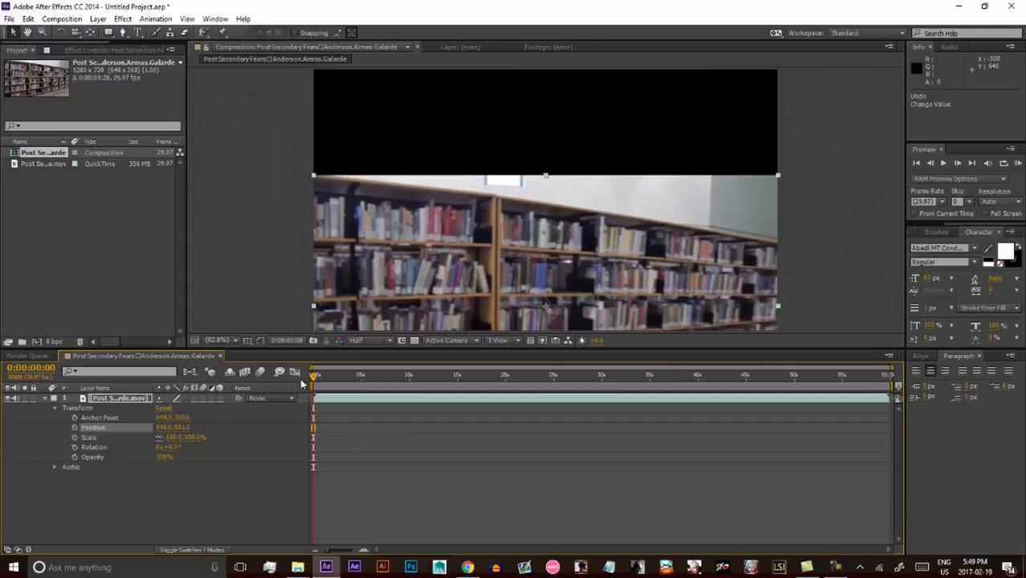
key("ctrl+z")
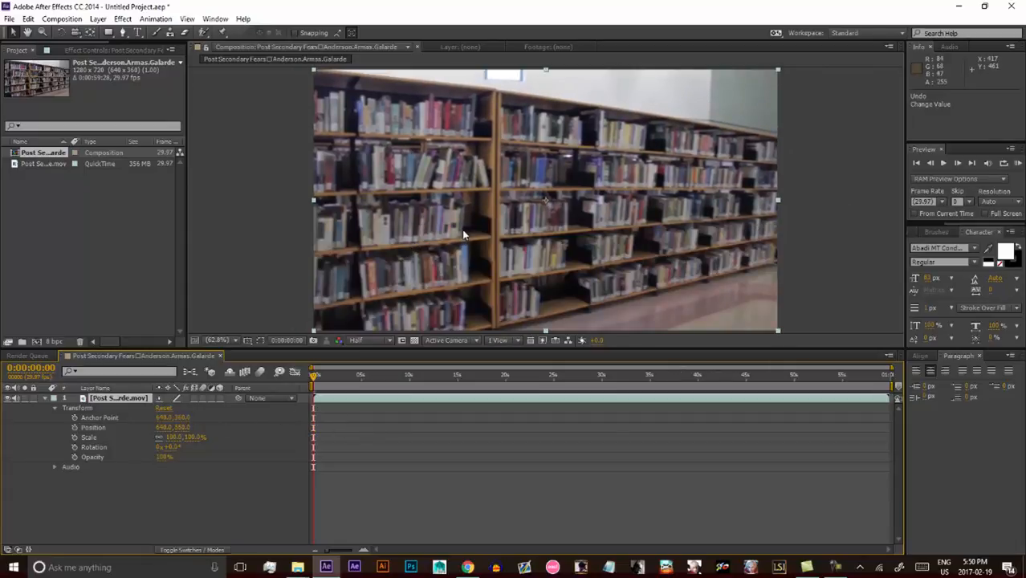
left_click_drag(463, 231, 573, 274)
key("ctrl+z")
key("ctrl+z")
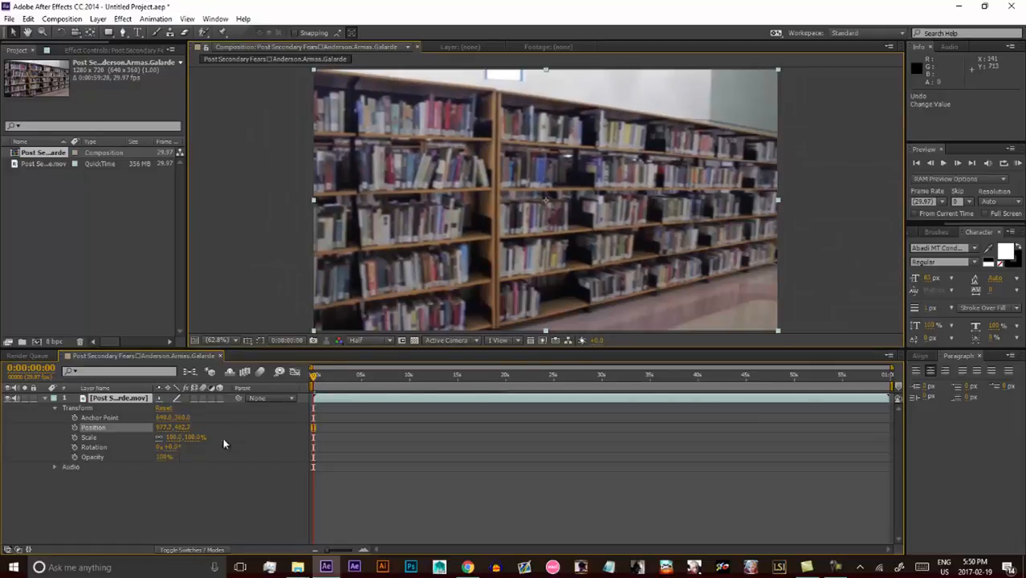
Try scaling the video layer down to about 27%, and set its Scale back to 100%
left_click_drag(173, 438, 150, 447)
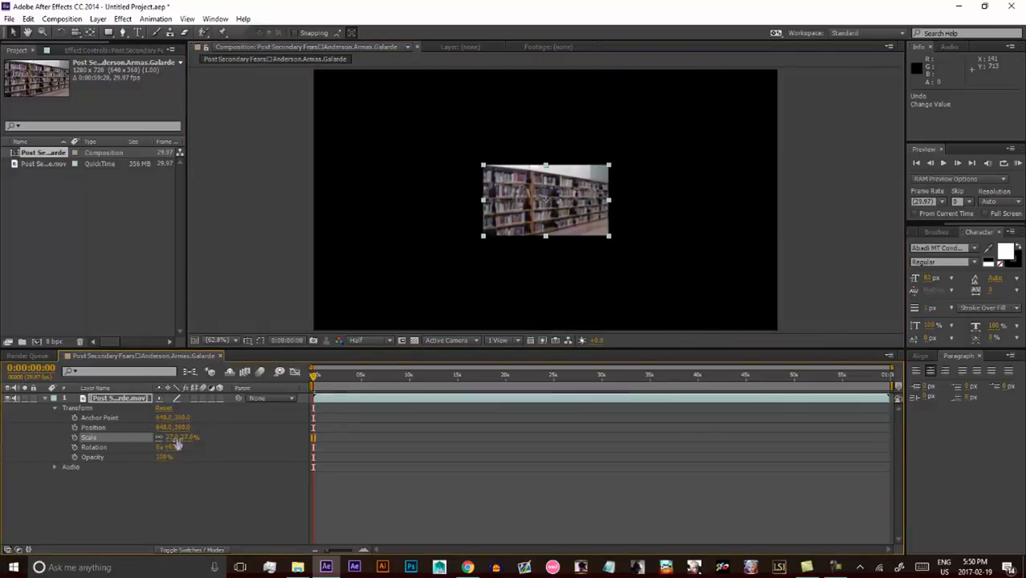
left_click(172, 438)
type("100")
key("Return")
Try rotating the video layer, and set its rotation angle back to 0°
left_click(178, 446)
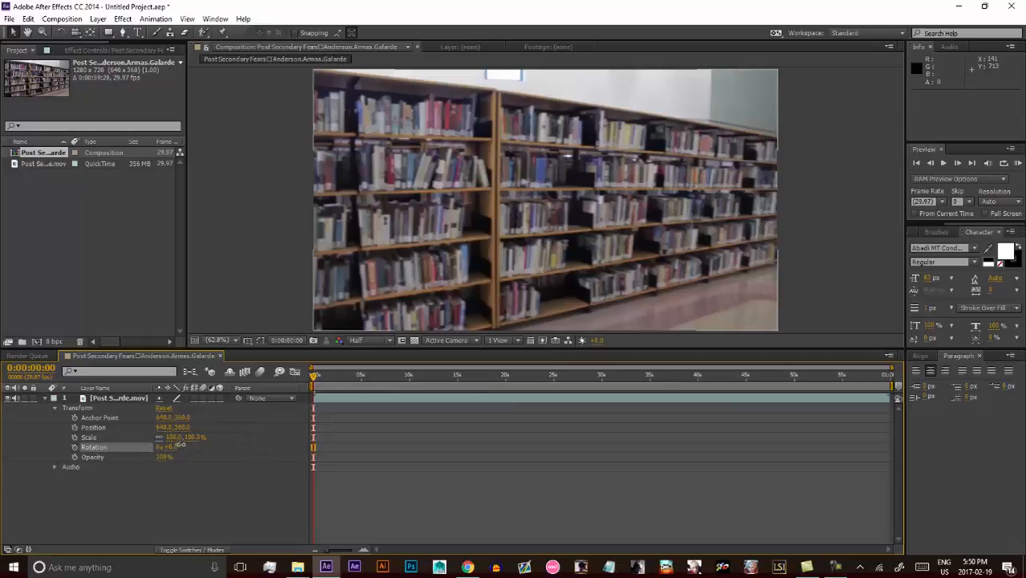
mouse_move(178, 447)
left_mouse_down()
mouse_move(401, 500)
mouse_move(114, 437)
mouse_move(24, 466)
mouse_move(188, 450)
left_mouse_up()
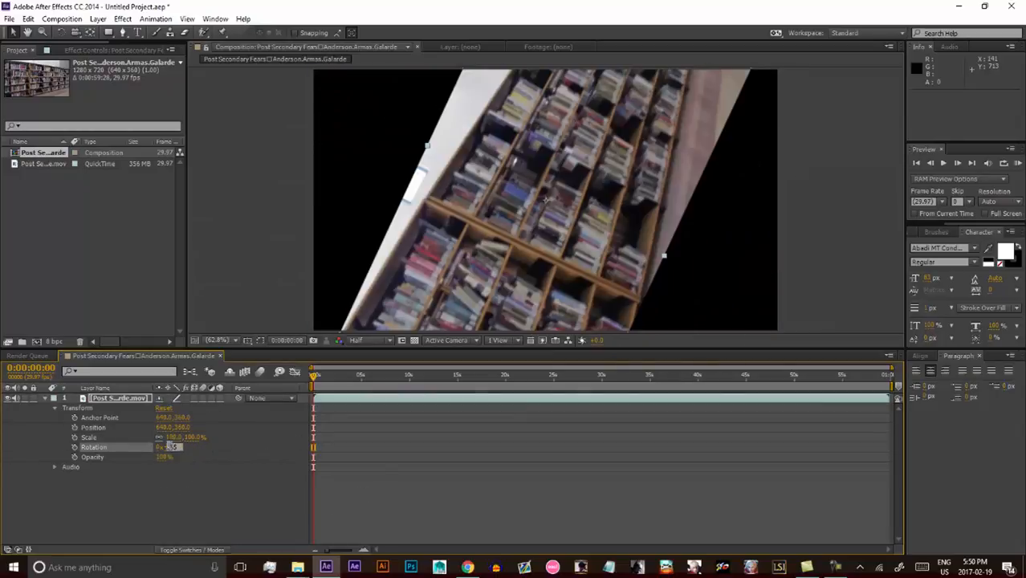
type("0")
key("Return")
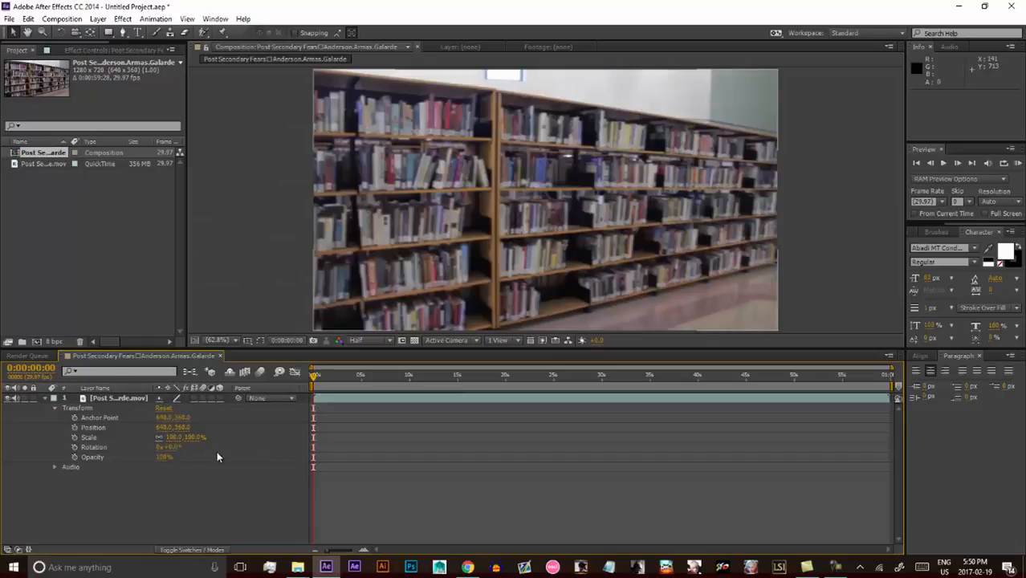
Try entering 2 full revolutions for the layer's Rotation and adjusting its Opacity
left_click(159, 448)
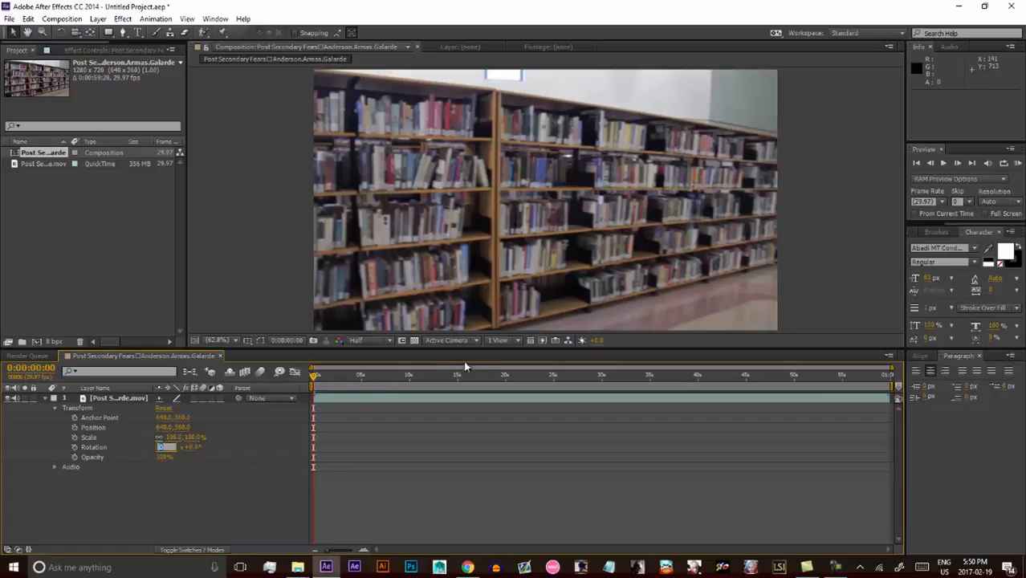
type("2")
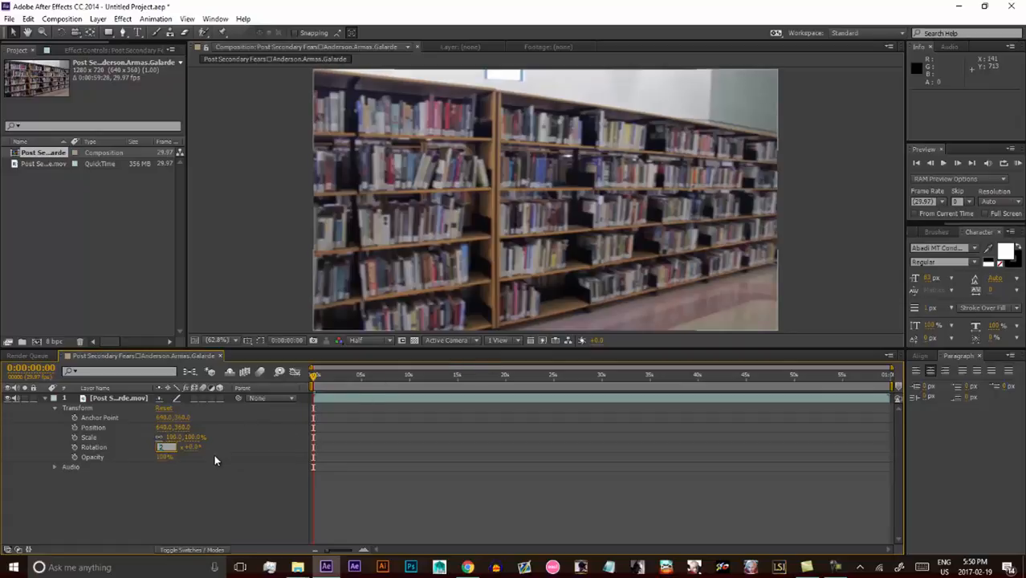
left_click_drag(166, 457, 275, 438)
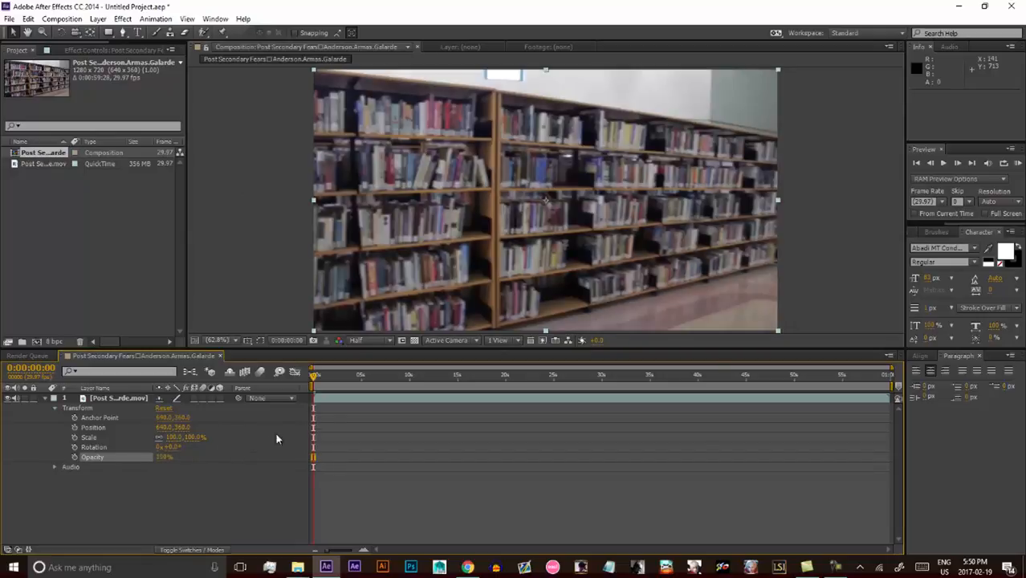
Collapse the layer's Transform group and view its Scale, Position and Rotation properties one at a time
left_click(354, 398)
key("u")
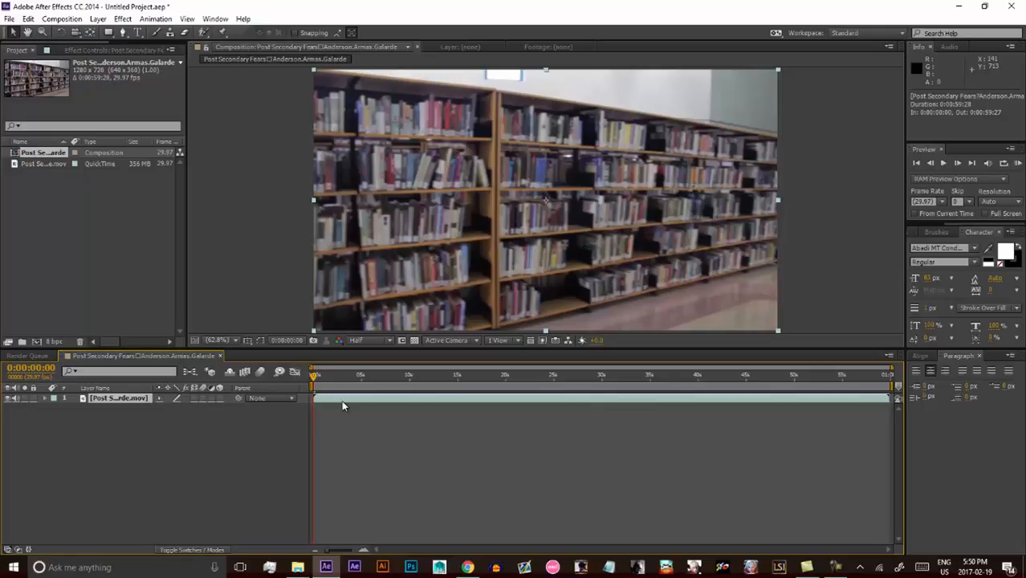
key("s")
key("p")
key("r")
left_click(357, 423)
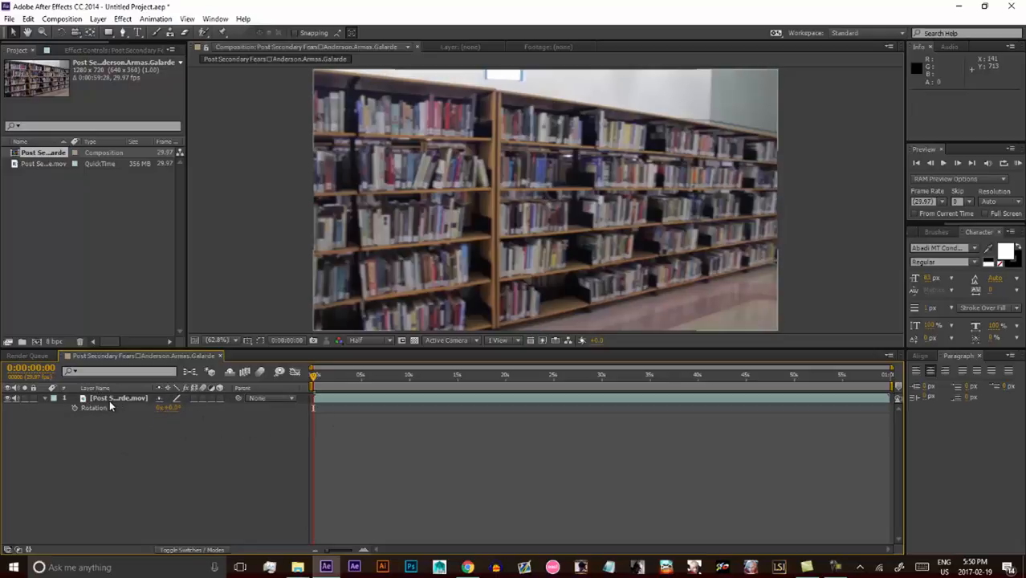
left_click(109, 400)
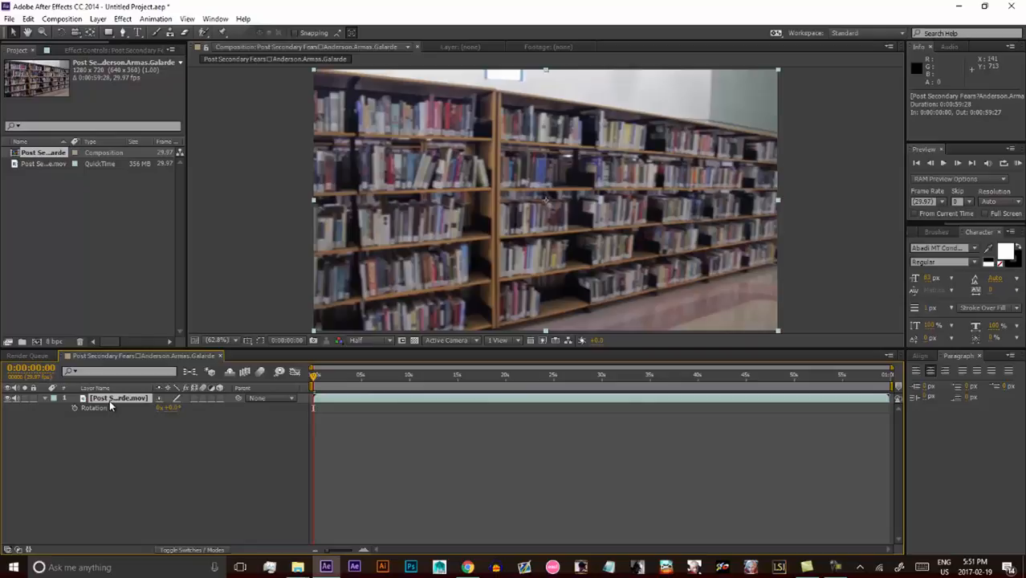
key("p")
left_click(136, 429)
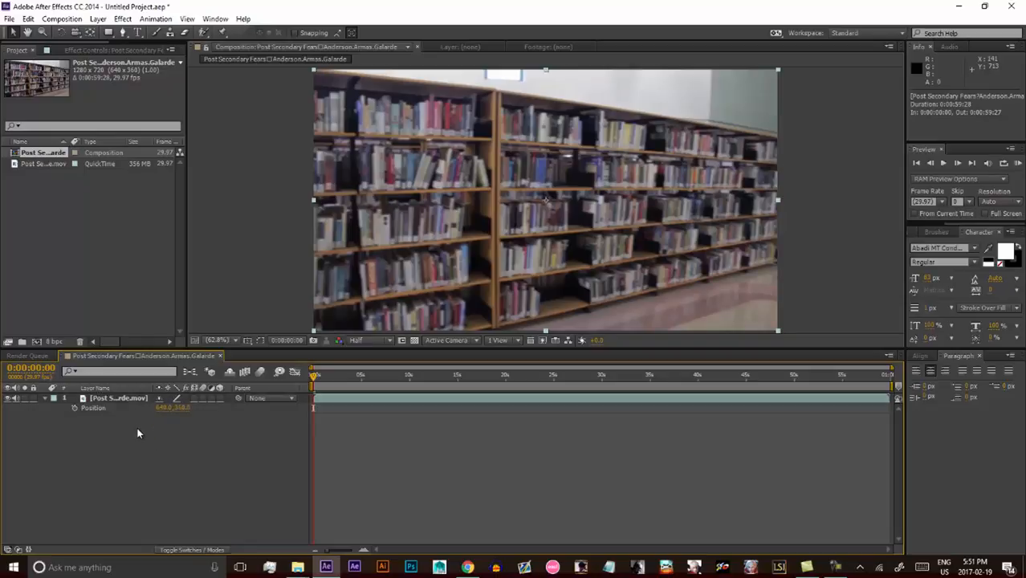
left_click(45, 398)
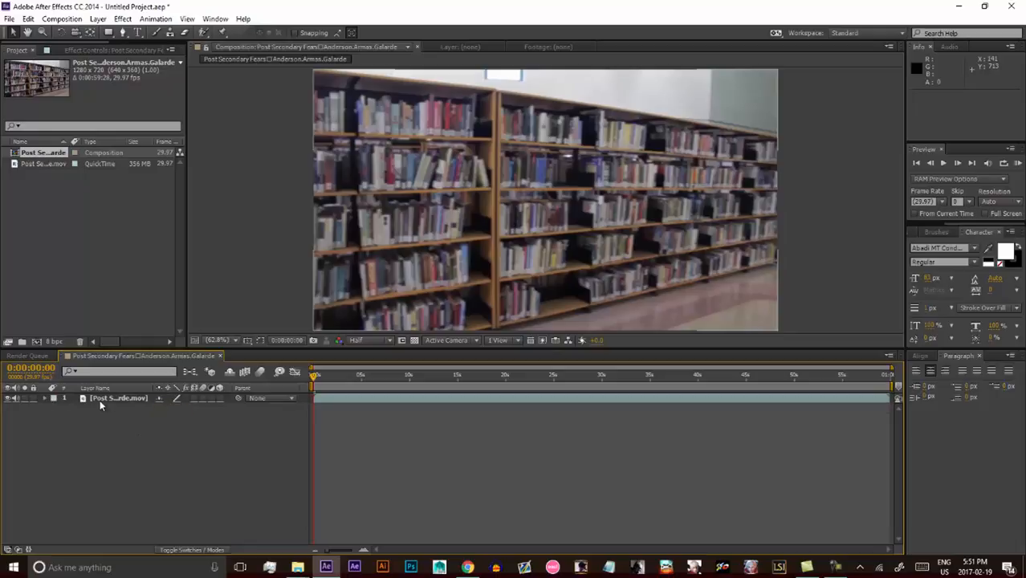
Show the video layer's Position, Scale and Rotation properties together in the timeline
left_click(102, 398)
key("p")
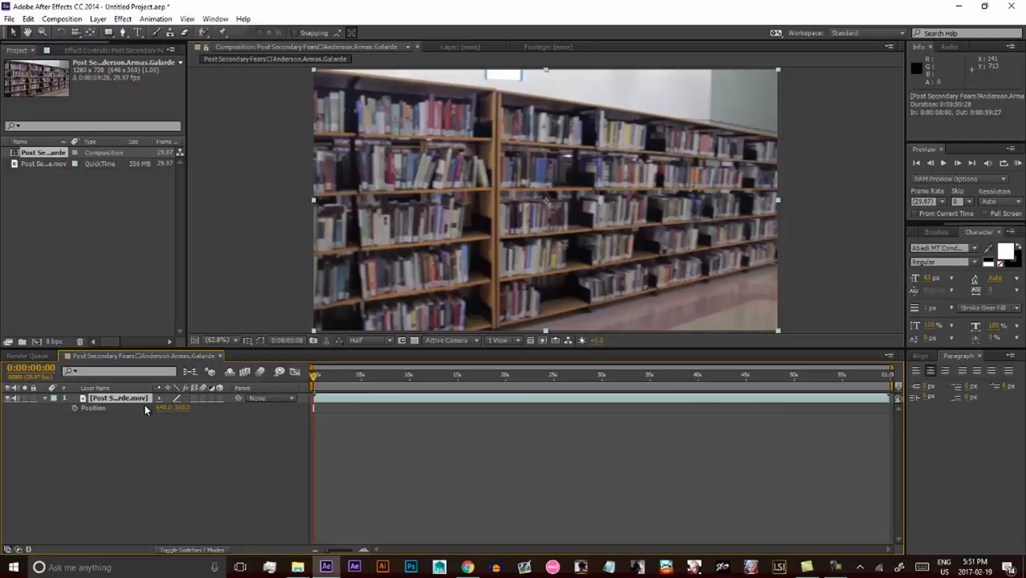
key("shift+s")
key("shift+r")
Keyframe the layer's Position at the start and at 0:00:01:22, with a vertical value of about 708 at the second keyframe
left_click(76, 407)
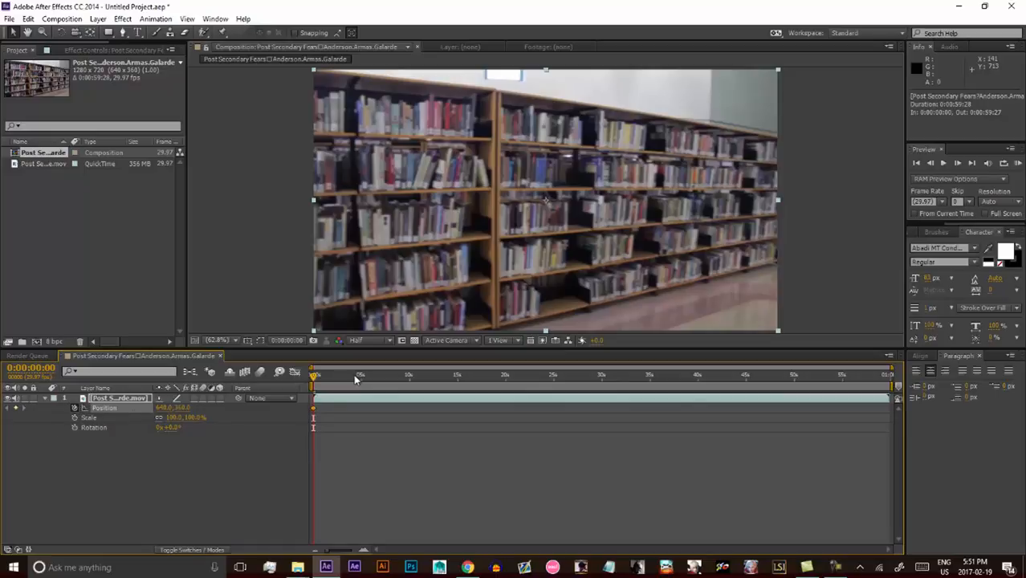
left_click(329, 376)
left_click_drag(178, 407, 386, 405)
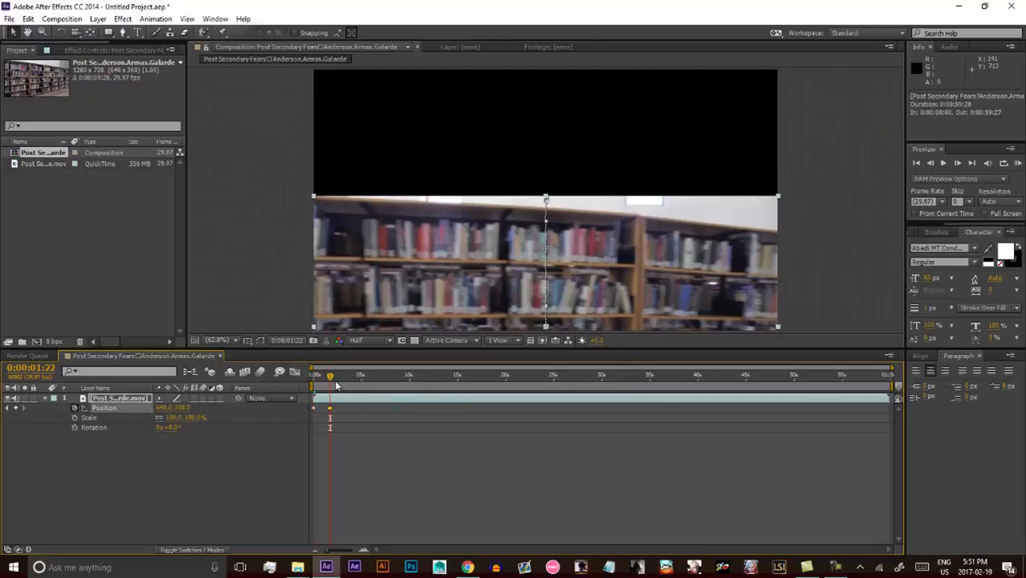
Preview the Position animation from the start of the composition
left_click_drag(331, 376, 314, 376)
key("space")
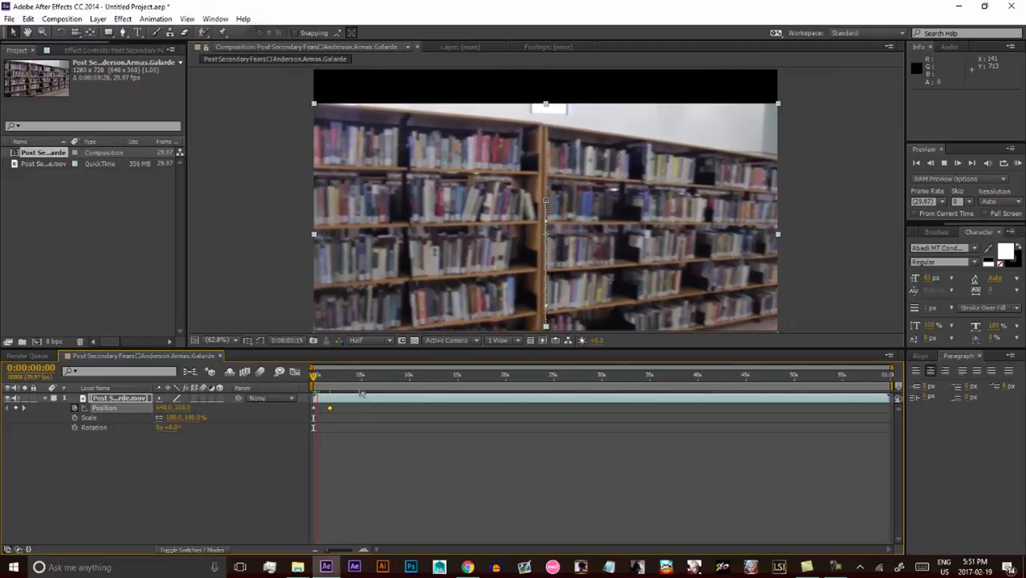
key("space")
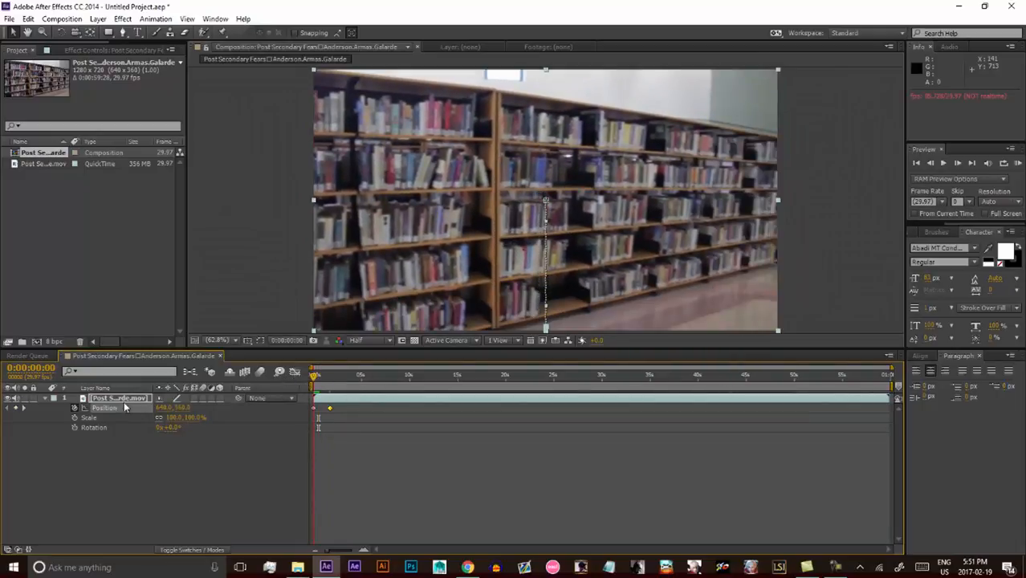
Animate the layer's Scale from 100% at the start to about 159% at 0:00:05:00
left_click(75, 417)
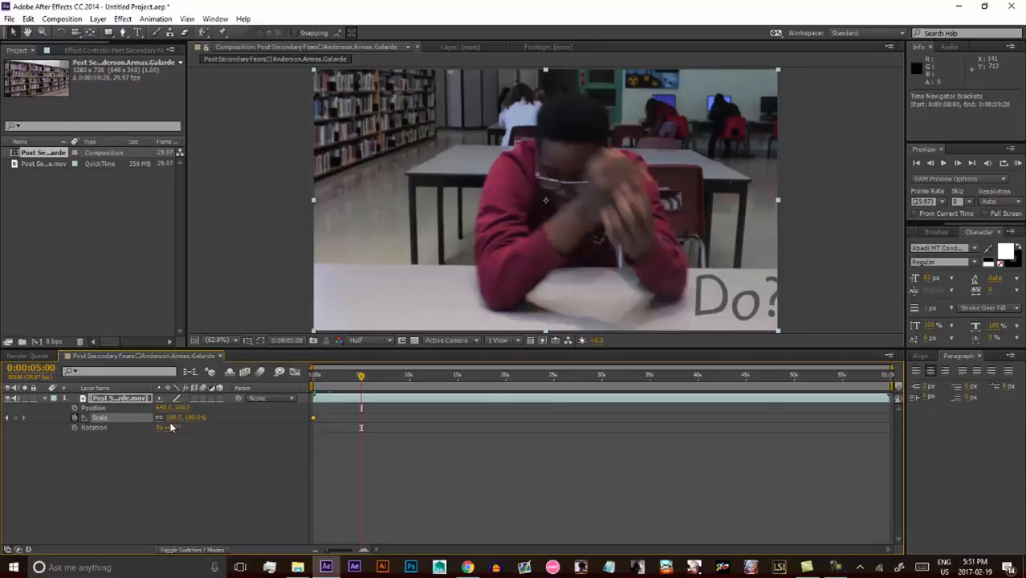
left_click_drag(172, 418, 205, 421)
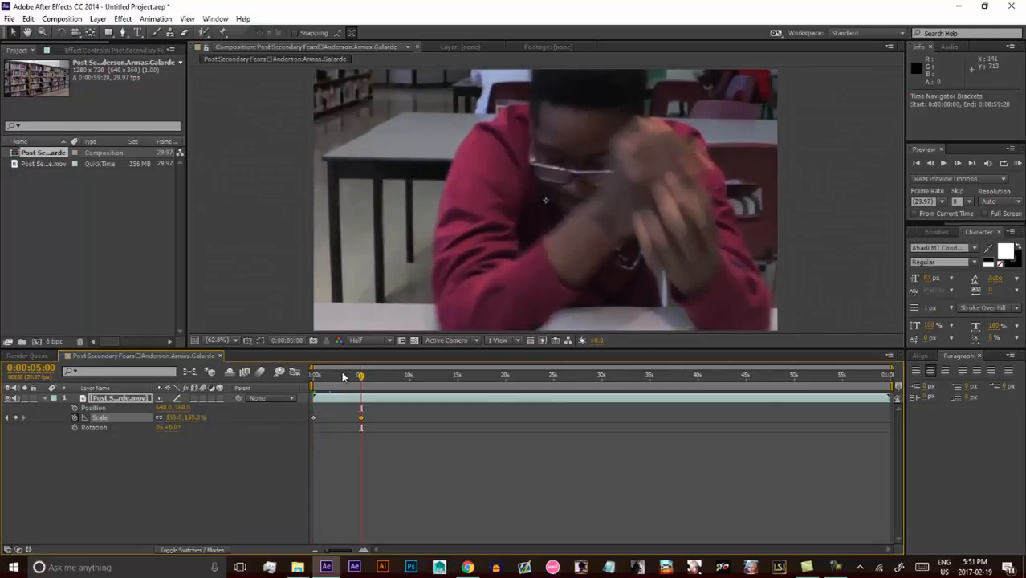
Preview part of the Scale animation from 0:00:00:20
left_click(319, 377)
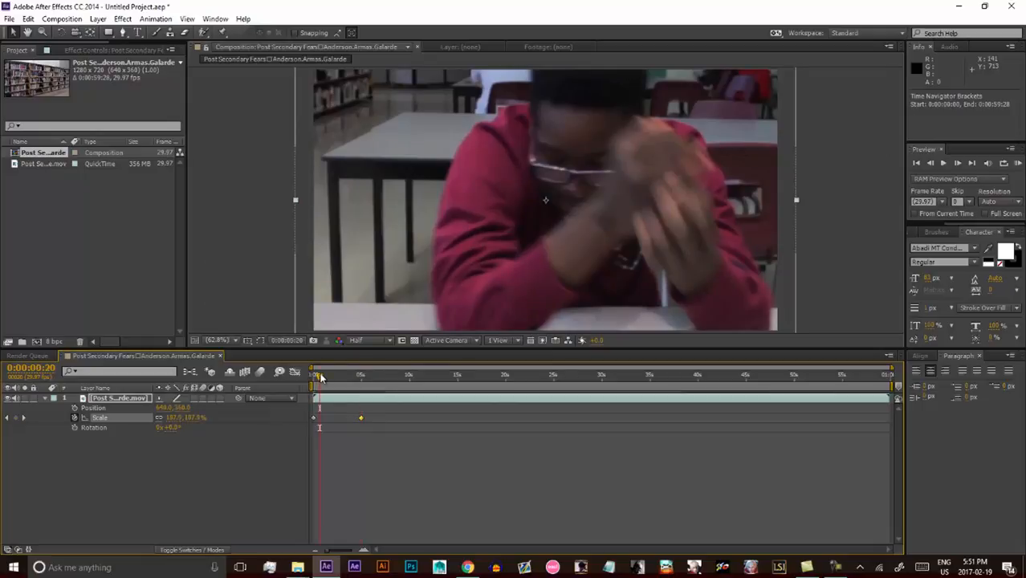
key("space")
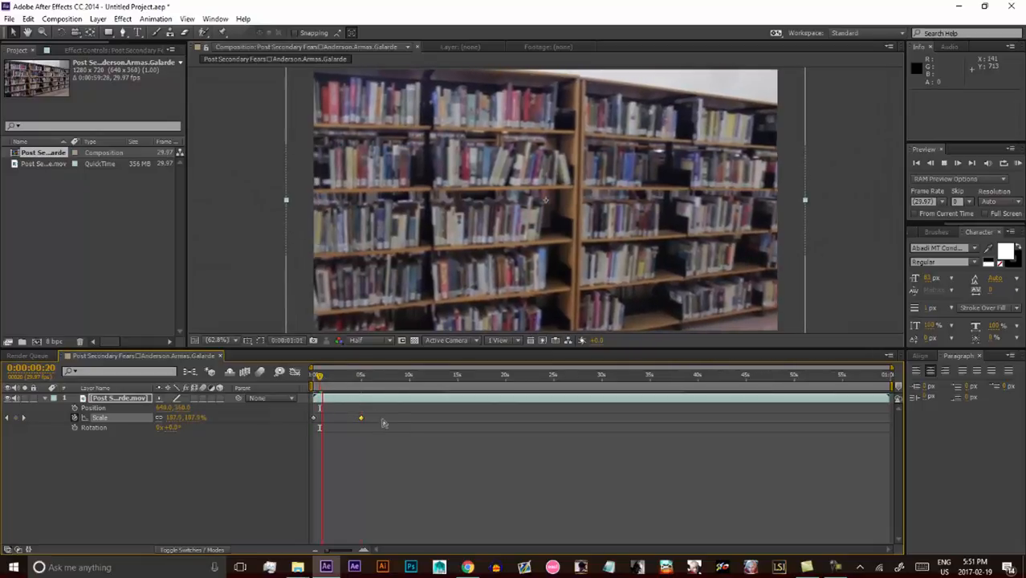
left_click(358, 408)
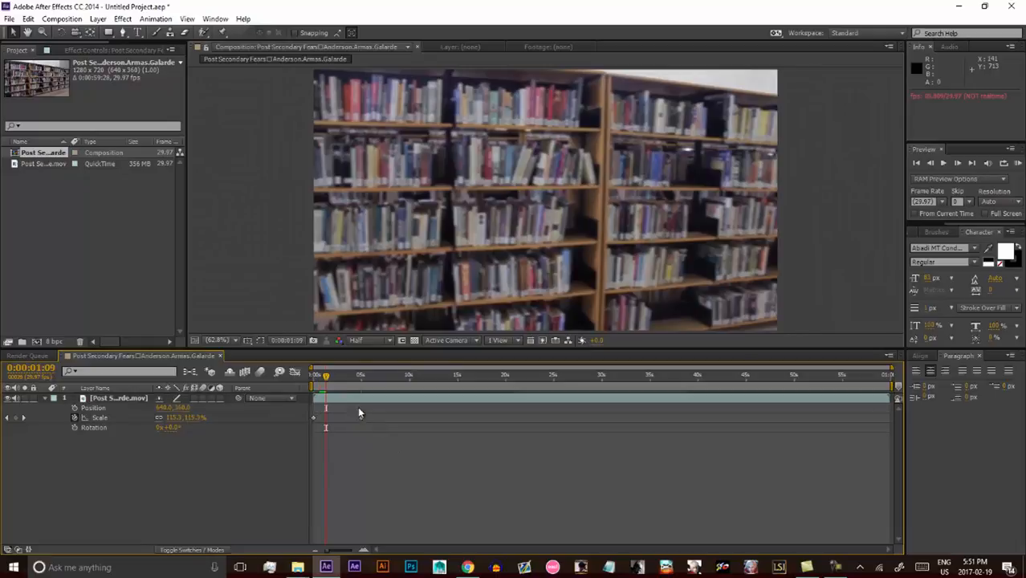
Return to the start of the composition and delete both Scale keyframes
left_click_drag(325, 378, 304, 387)
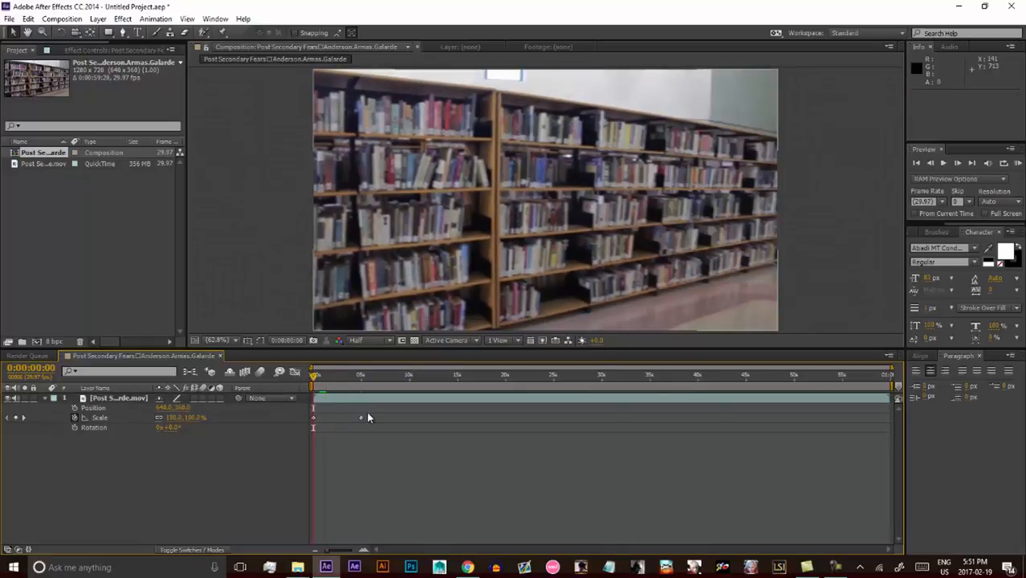
left_click_drag(368, 411, 310, 428)
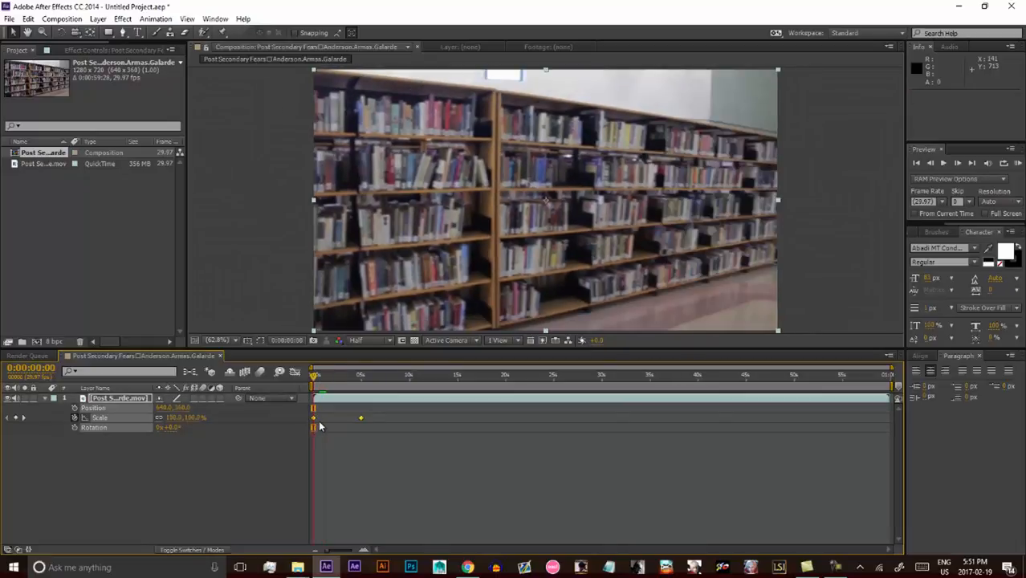
key("Delete")
Show only the video layer's Opacity property in the timeline
left_click(347, 400)
key("t")
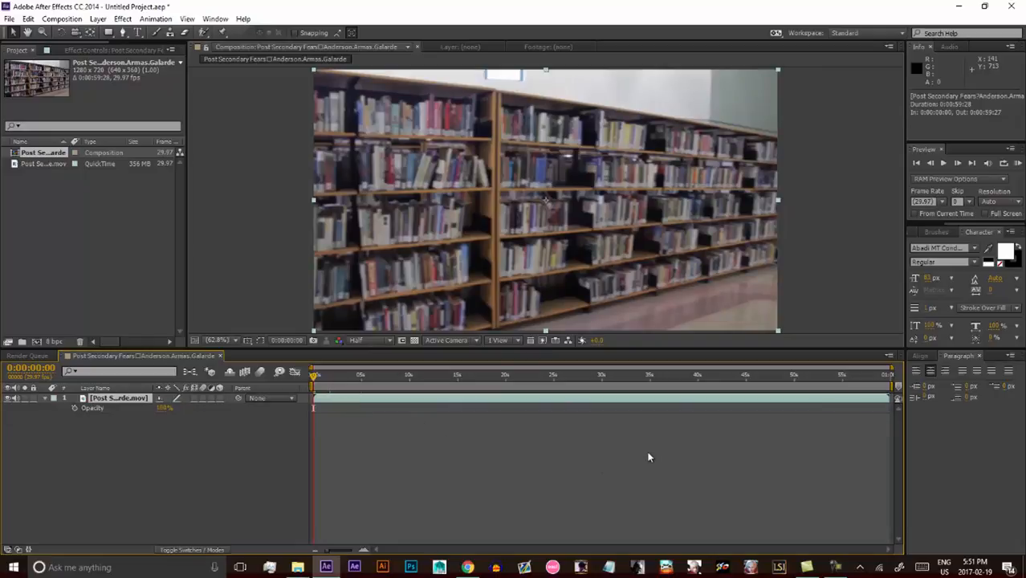
Show the layer's Position, Rotation and Scale properties alongside Opacity, and hide them all again
key("End")
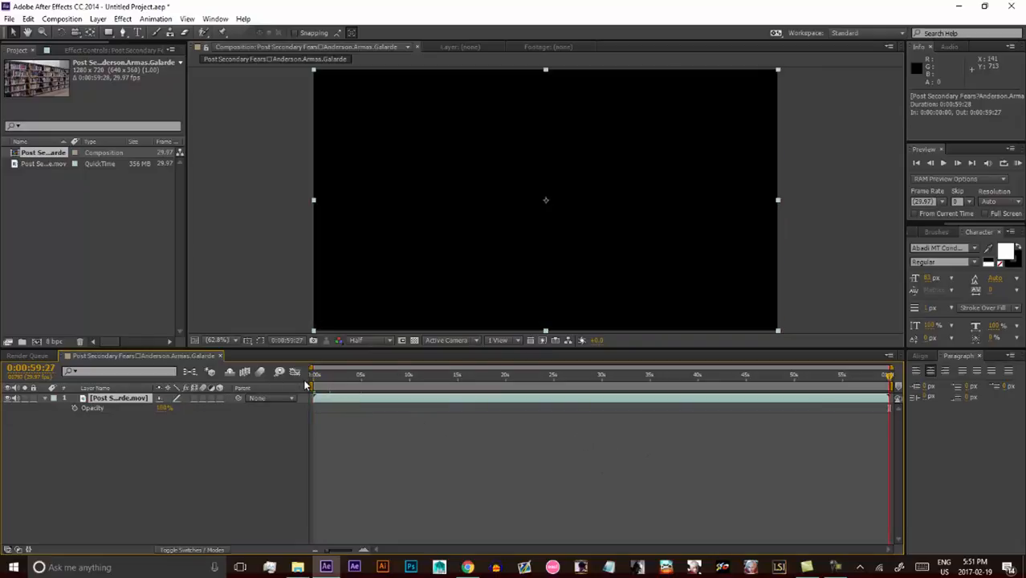
key("Home")
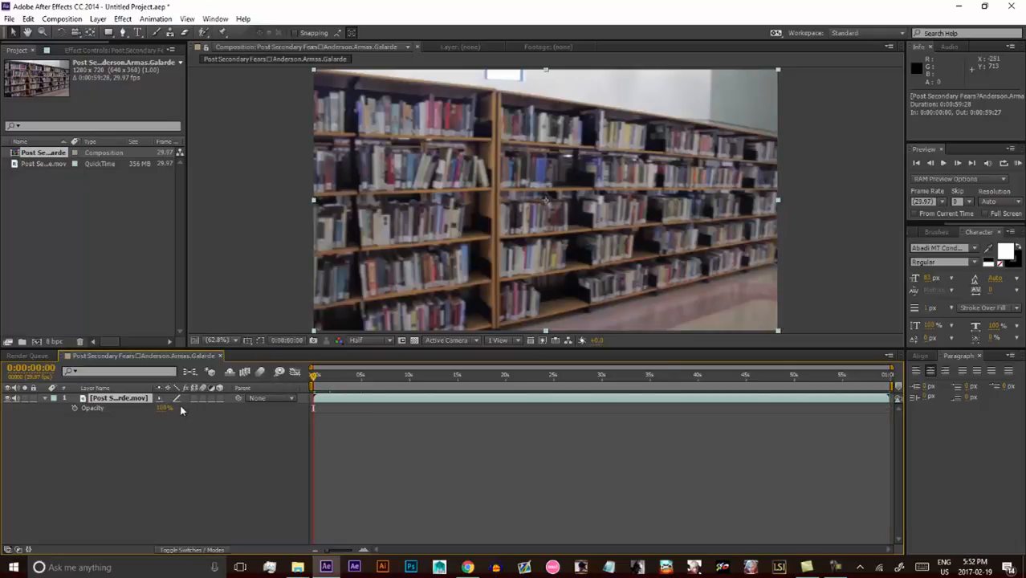
key("shift+p")
key("shift+r")
key("shift+s")
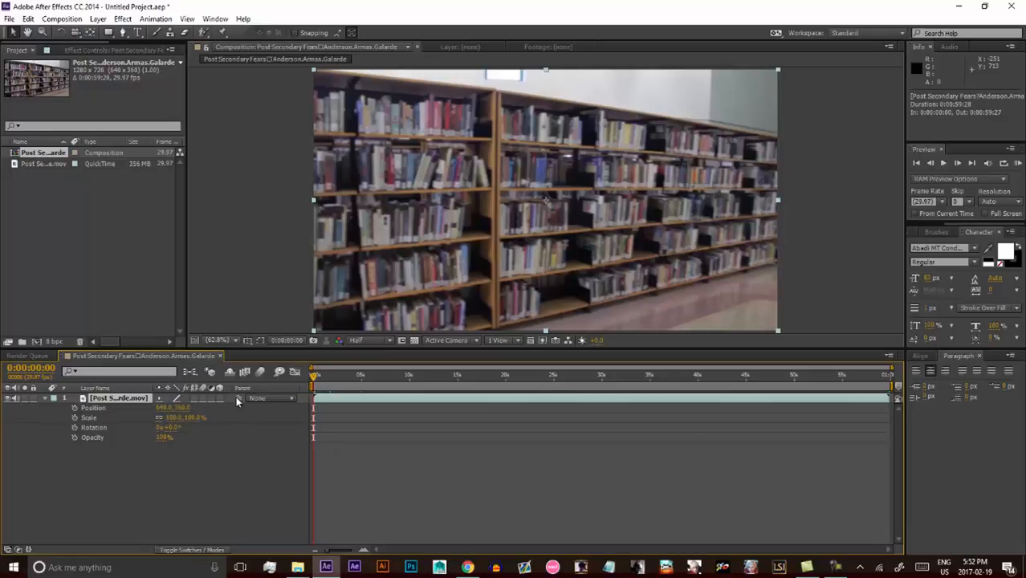
key("u")
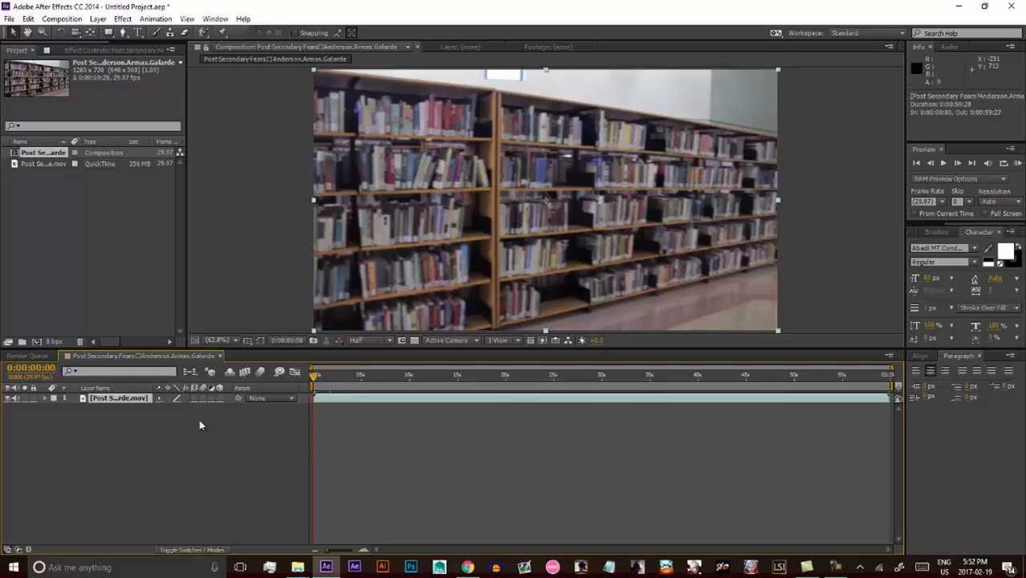
Set a Position keyframe at the composition start, check the timeline at 0:00:03:22, and remove the keyframe by disabling Position keyframing
key("p")
left_click(75, 408)
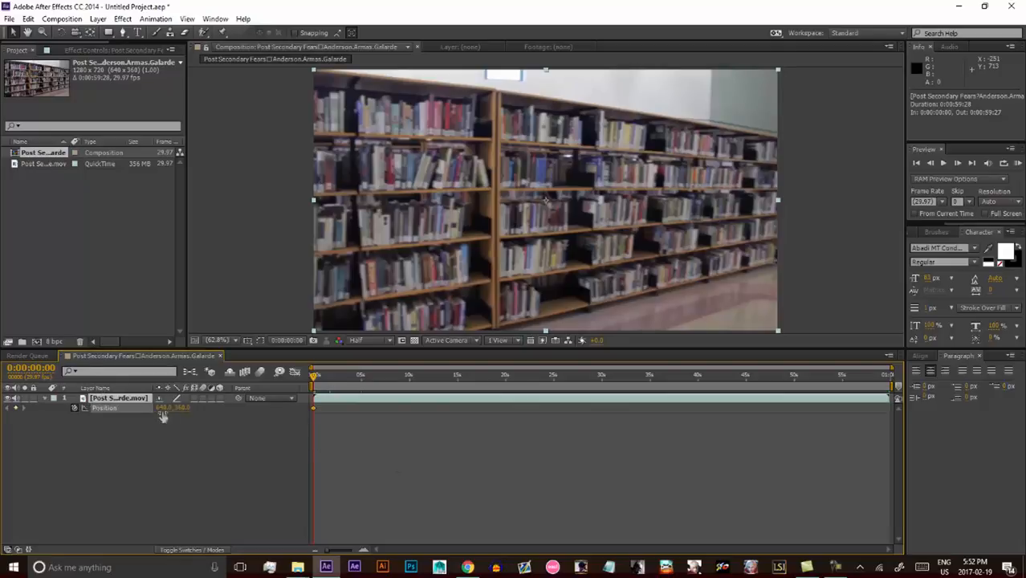
left_click(349, 376)
left_click(398, 475)
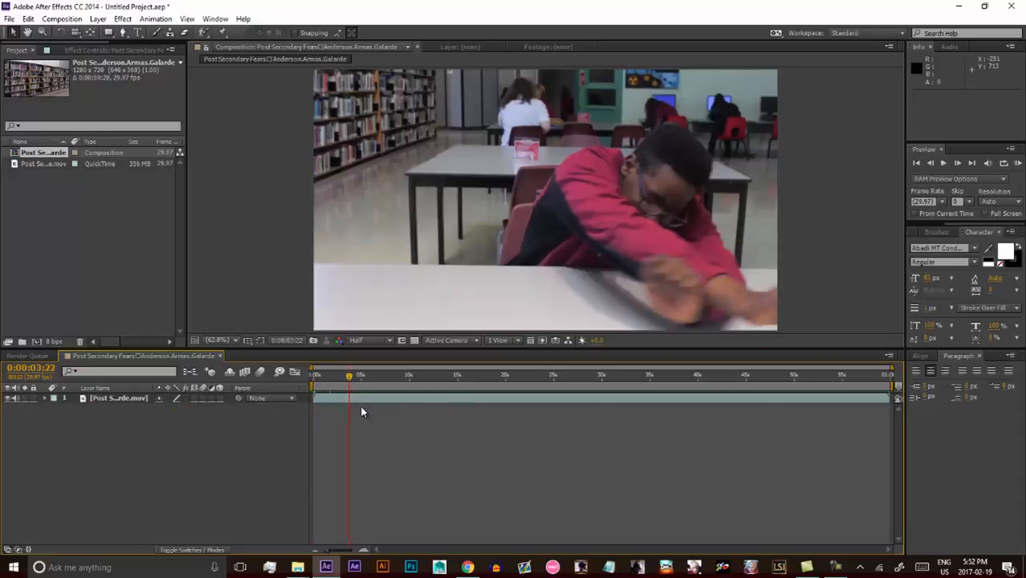
key("p")
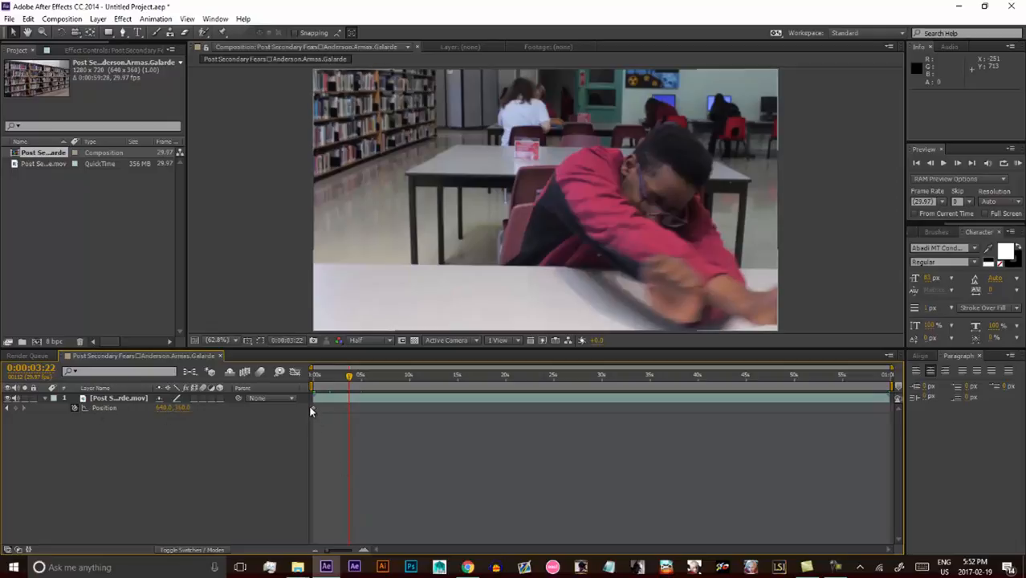
key("Home")
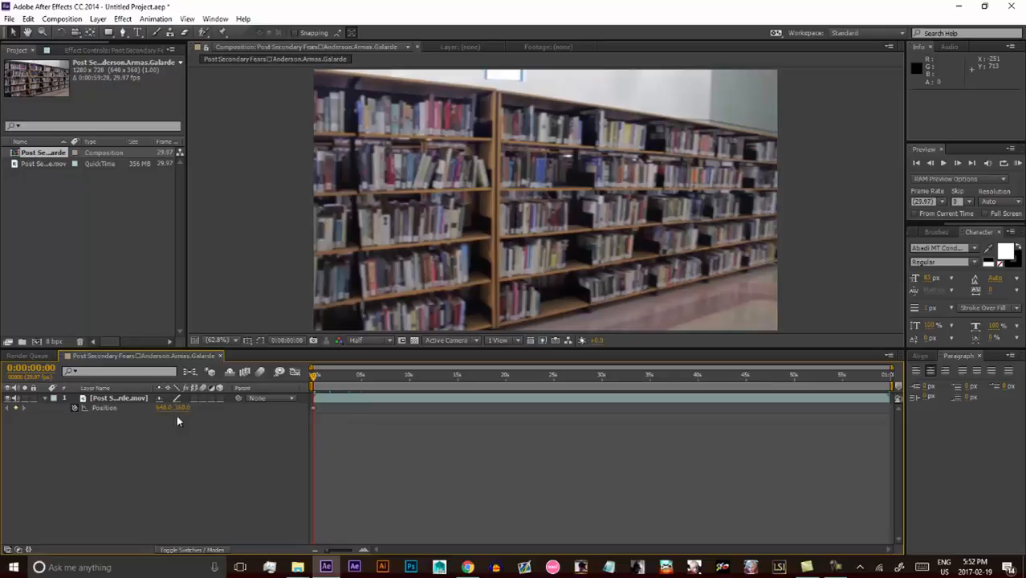
left_click(83, 410)
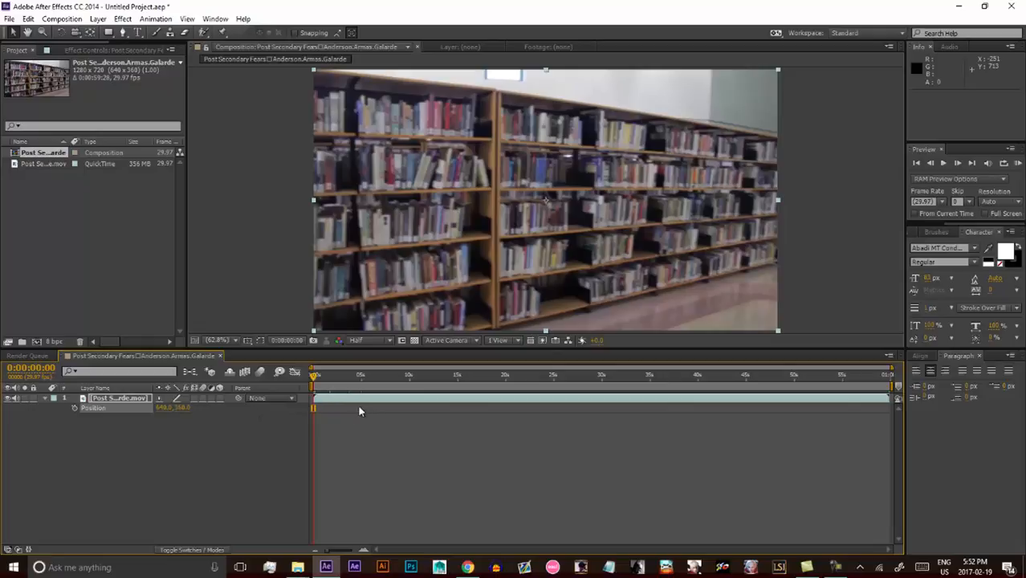
Make the video layer 3D, try moving it in the composition view, and undo each move
left_click(220, 399)
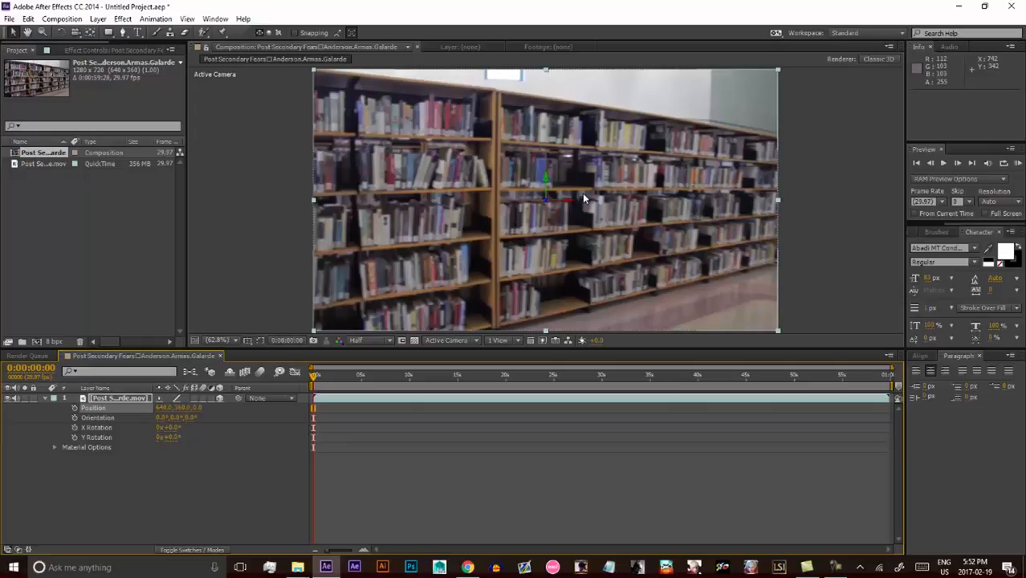
left_click_drag(576, 206, 729, 206)
key("ctrl+z")
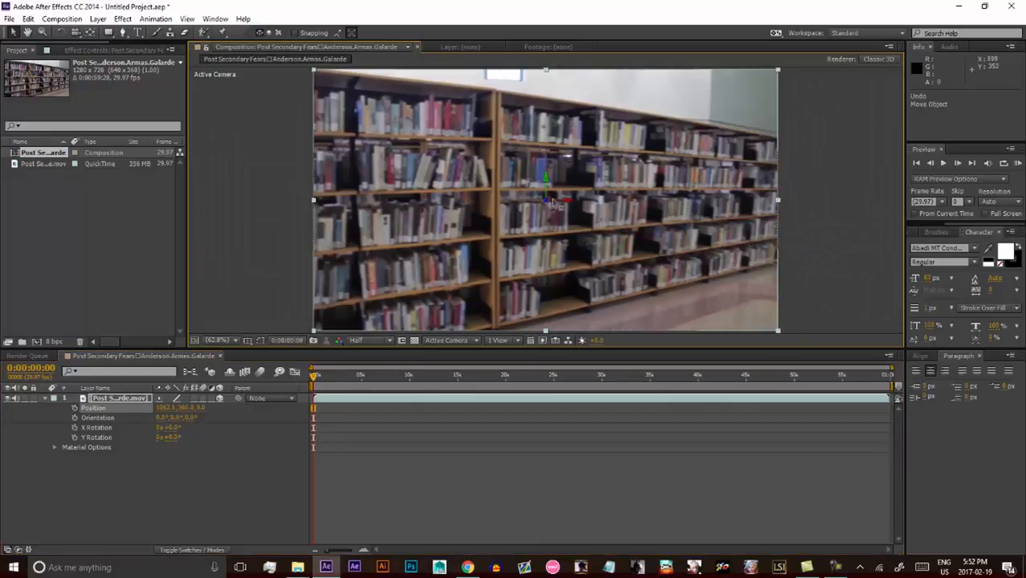
left_click_drag(553, 205, 146, 245)
key("ctrl+z")
Show the 3D layer's rotation properties, try turning it about the Z axis, and undo the rotation
left_click(115, 399)
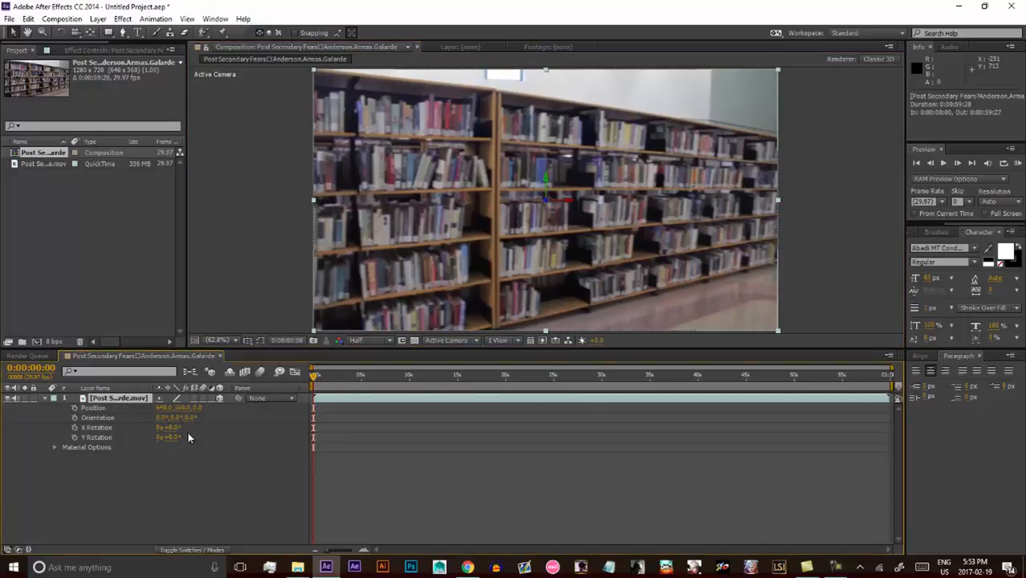
key("r")
left_click_drag(171, 442, 244, 440)
key("ctrl+z")
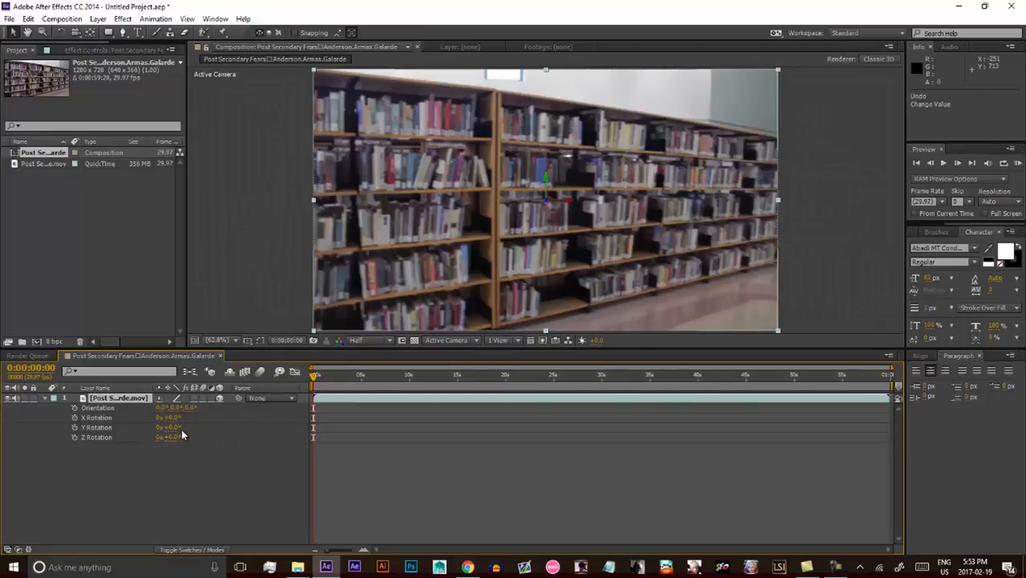
Try tilting the layer about its Y and X axes, and reset the X Rotation to 0°
left_click_drag(173, 432, 199, 419)
left_click(171, 417)
type("0")
key("Tab")
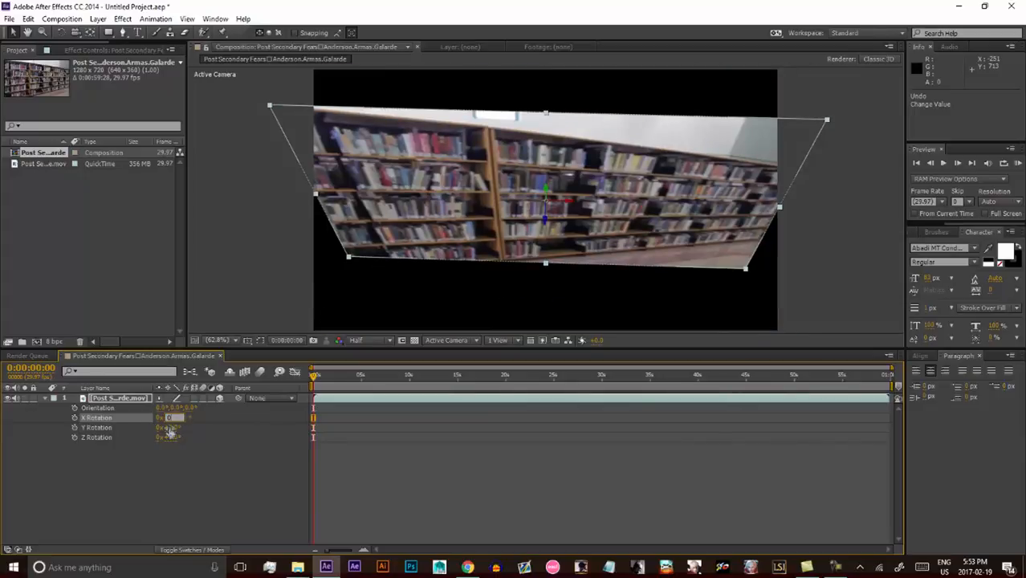
left_click(226, 408)
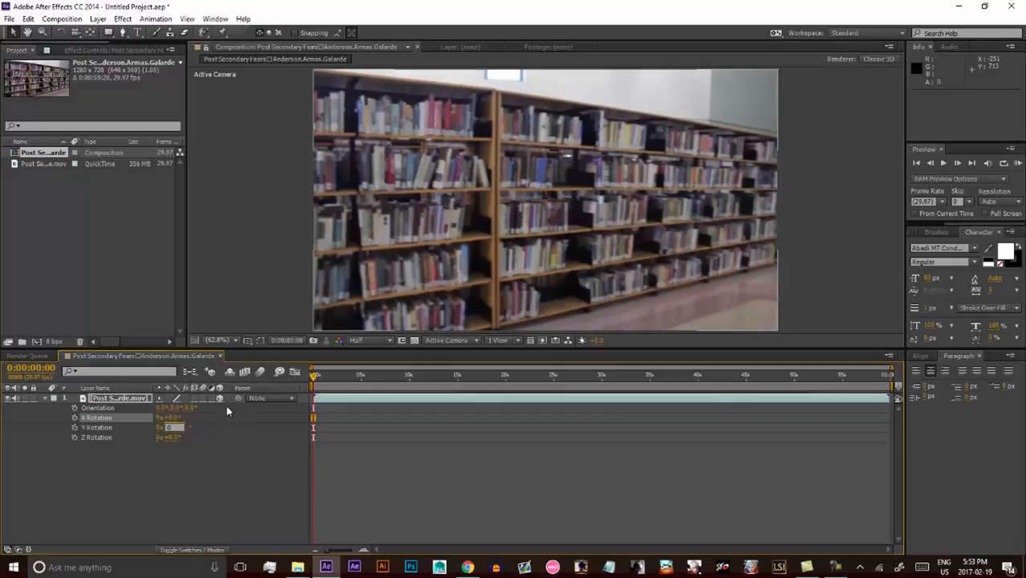
Show only the 3D layer's Scale property, try changing its Z value, and undo the change
left_click(102, 401)
key("s")
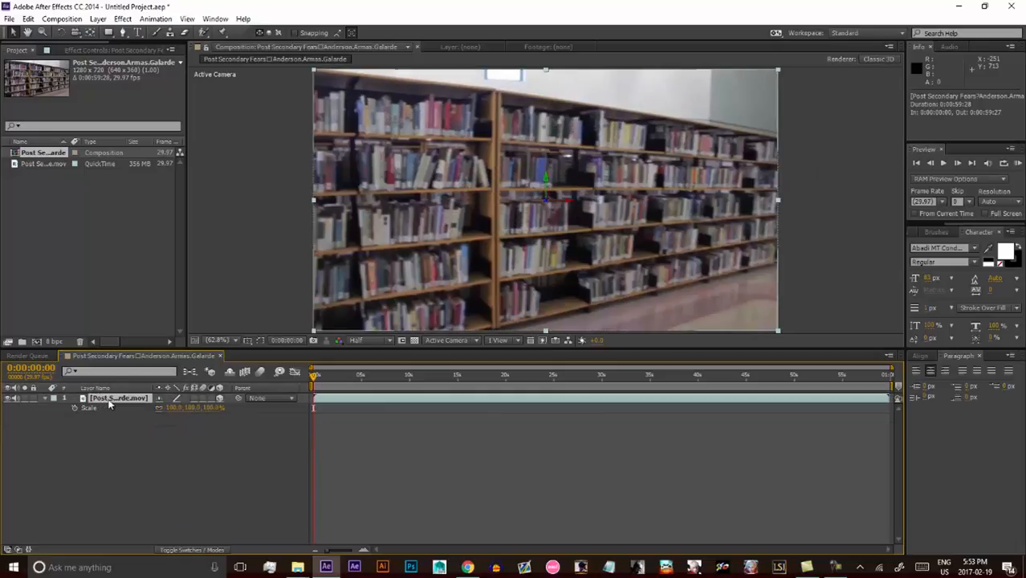
left_click_drag(226, 408, 253, 404)
key("ctrl+z")
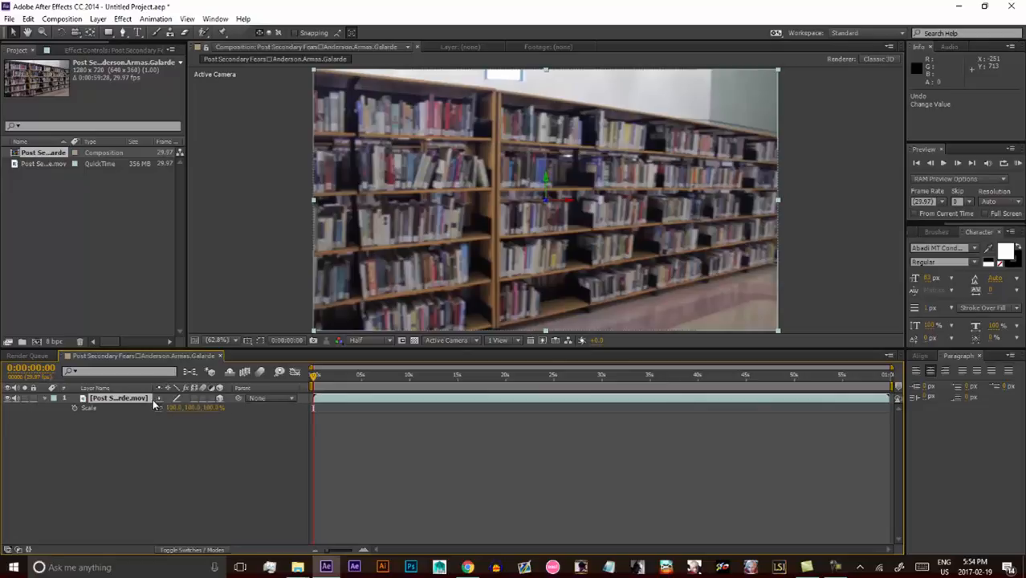
Show Position, Rotation and Opacity alongside Scale, and switch the layer from 3D back to 2D
key("shift+p")
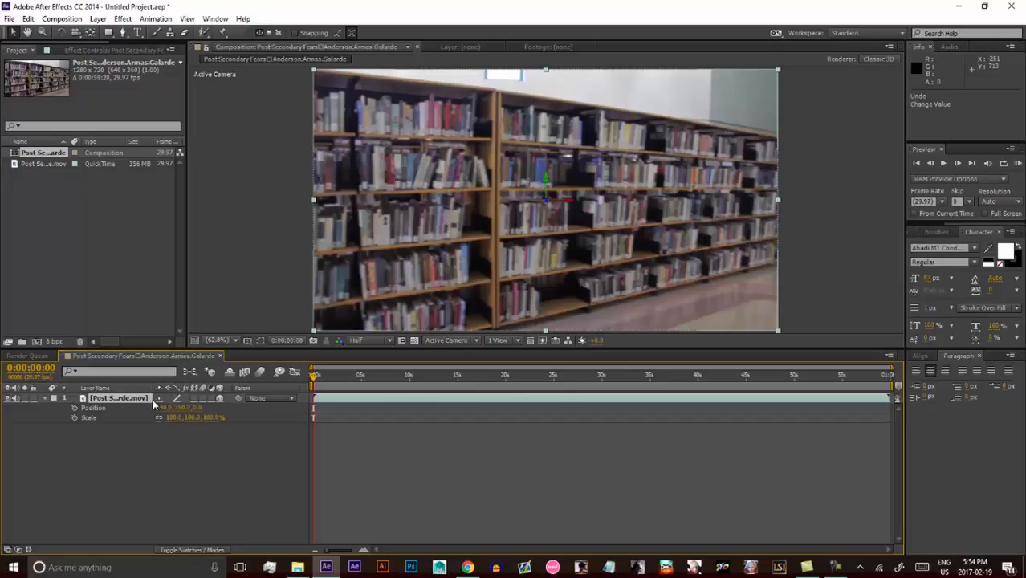
key("shift+r")
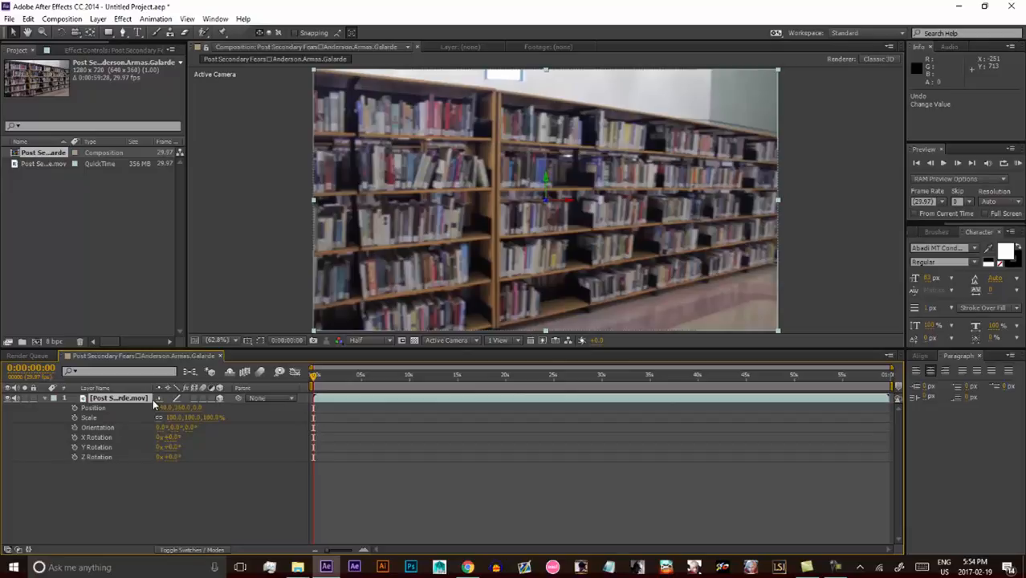
left_click(216, 397)
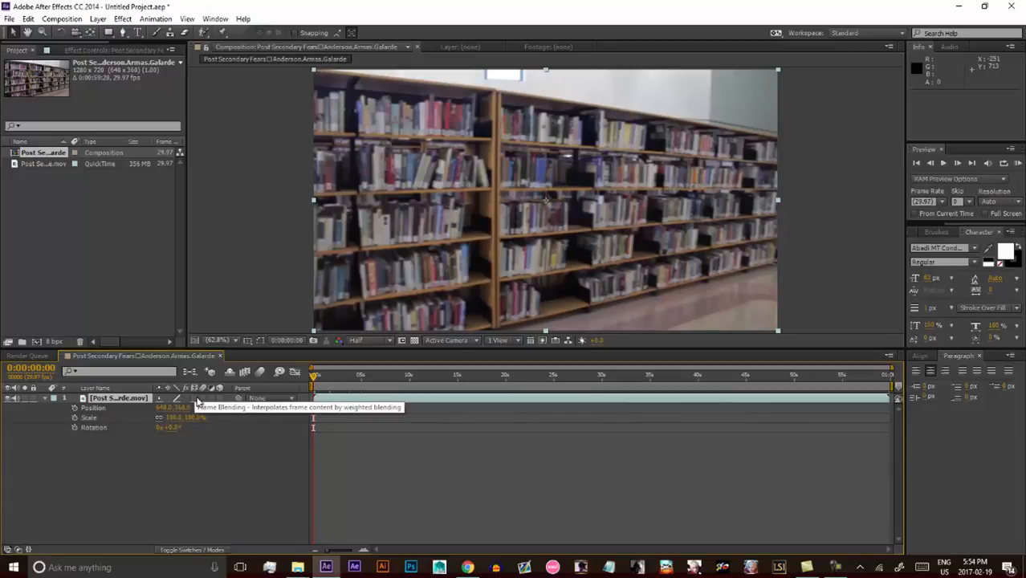
key("shift+t")
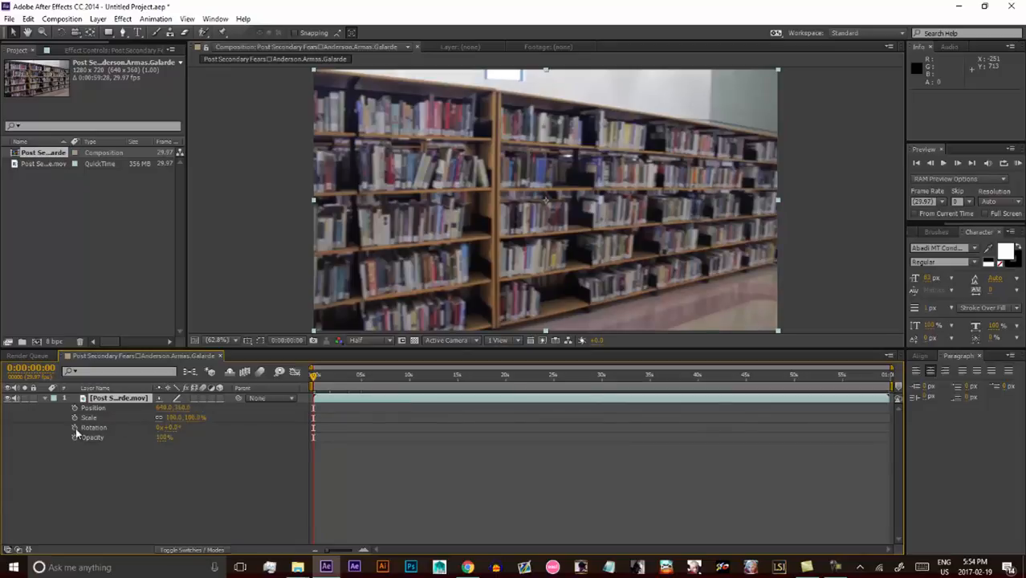
Collapse the layer's displayed properties and expand its complete Transform group
left_click(45, 399)
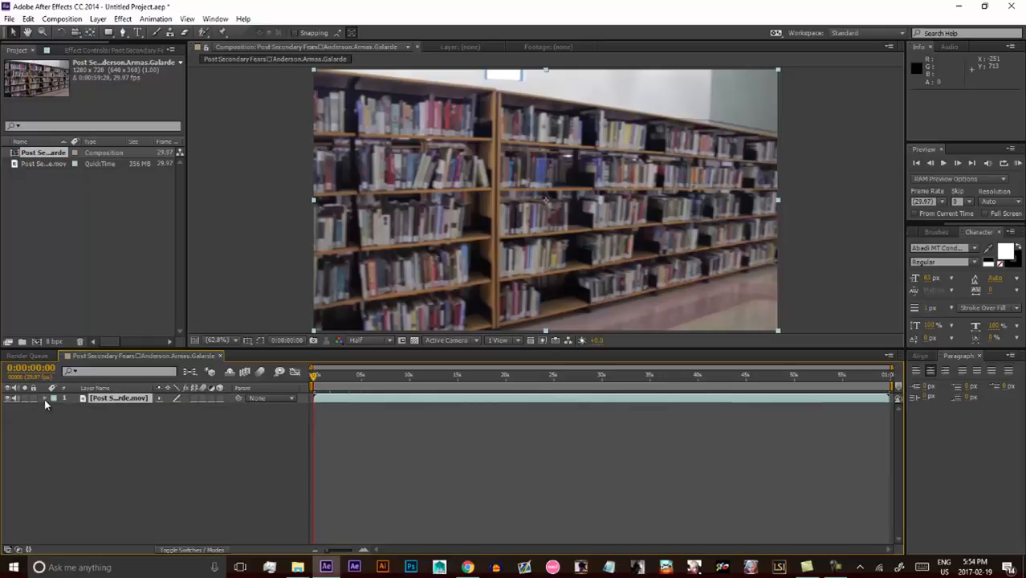
left_click(45, 398)
left_click(54, 408)
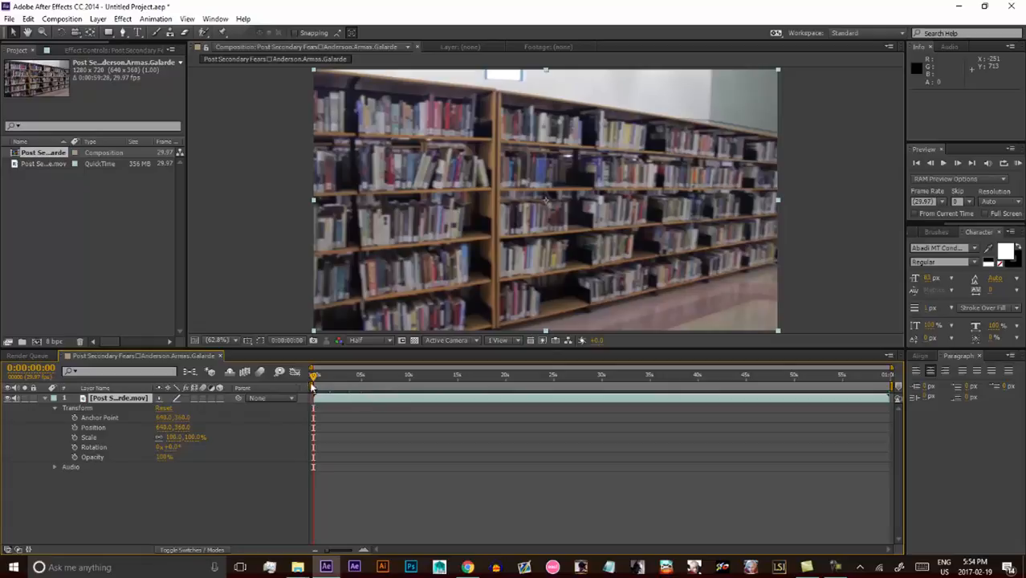
Try changing Position to about 725, 453 and Rotation to about 80°, and undo all of these changes
left_click_drag(160, 427, 229, 426)
left_click_drag(171, 447, 243, 447)
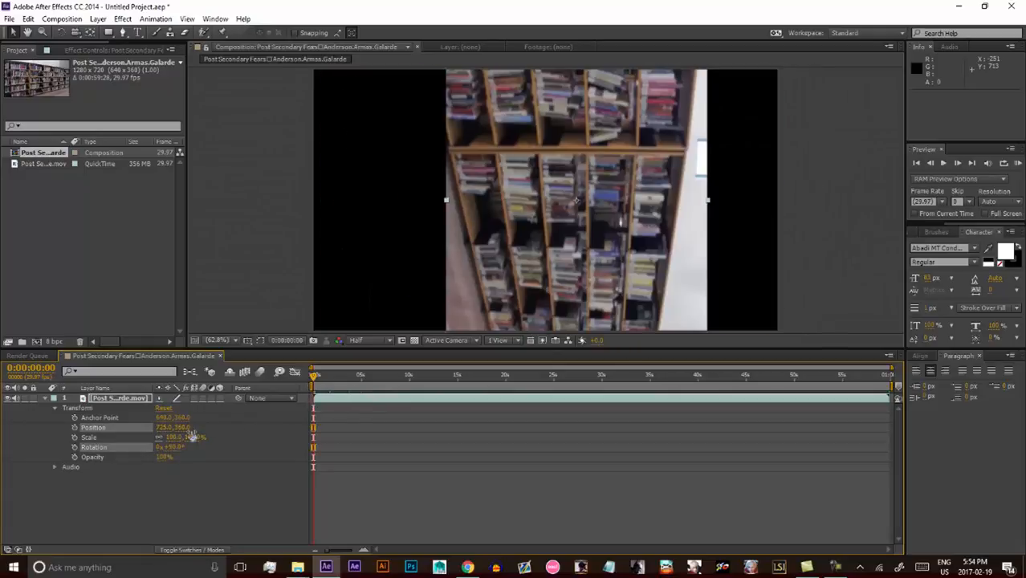
left_click_drag(184, 428, 258, 438)
left_click_drag(152, 451, 194, 454)
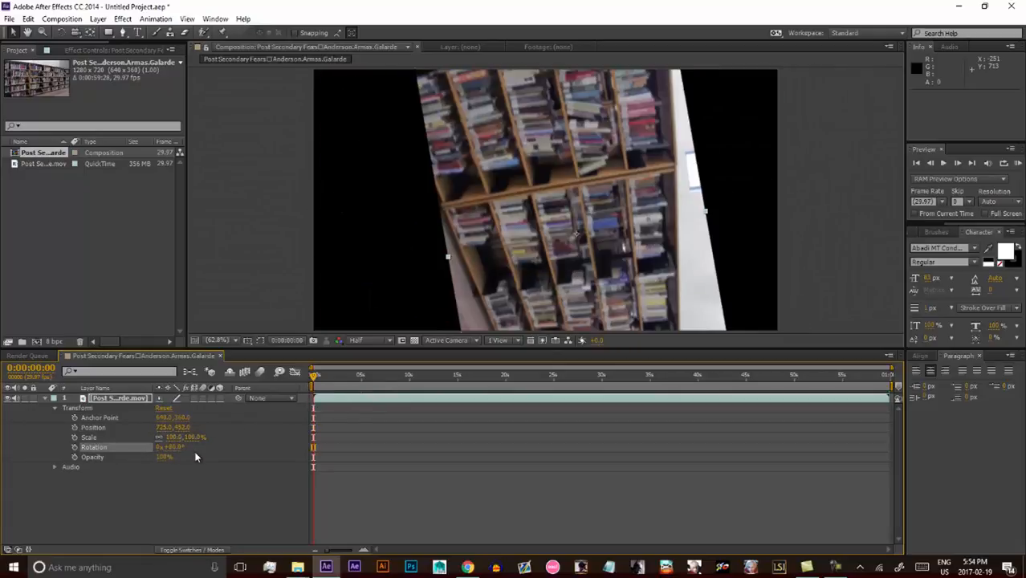
key("ctrl+z")
key("ctrl+z")
key("ctrl+z")
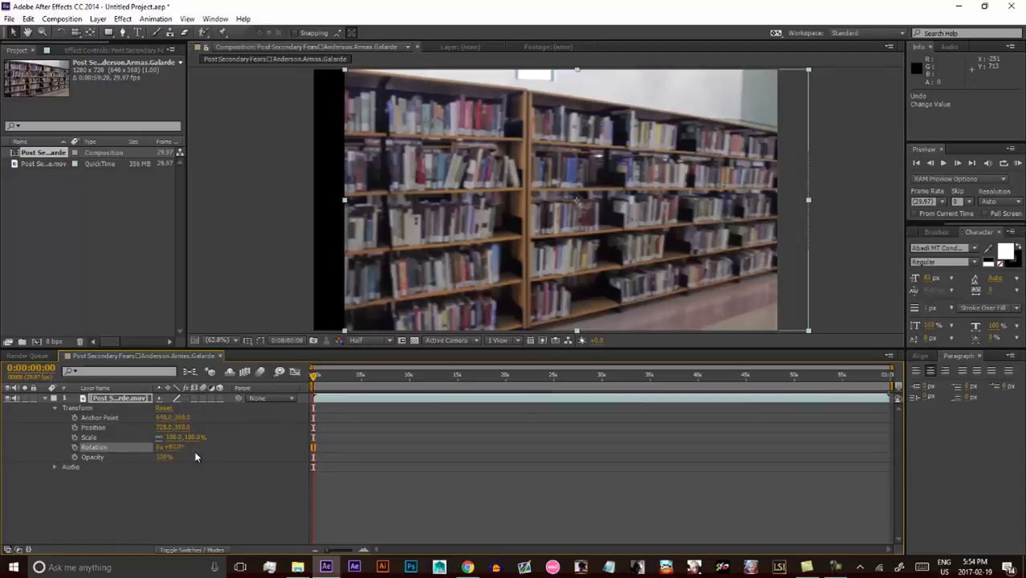
key("ctrl+z")
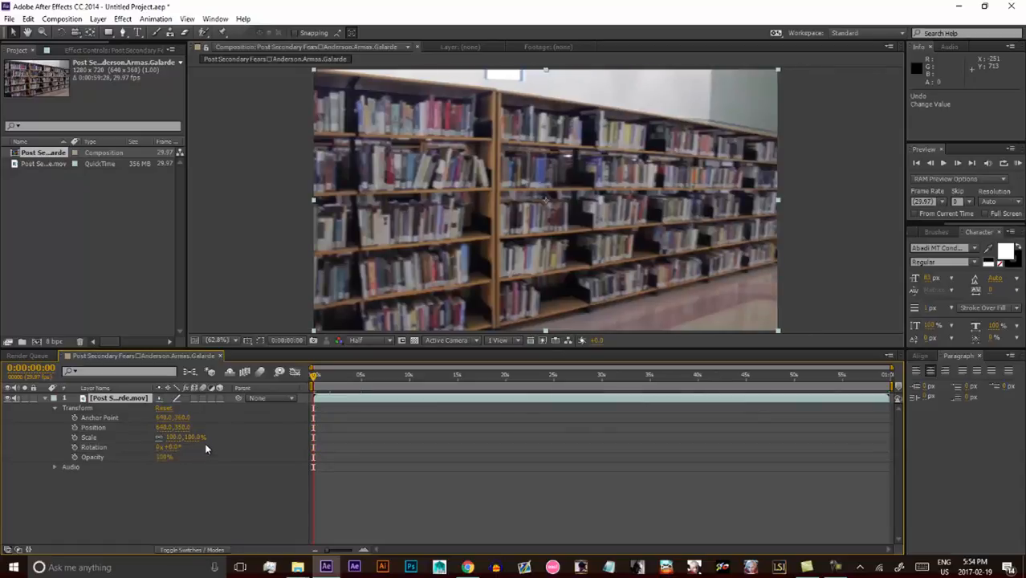